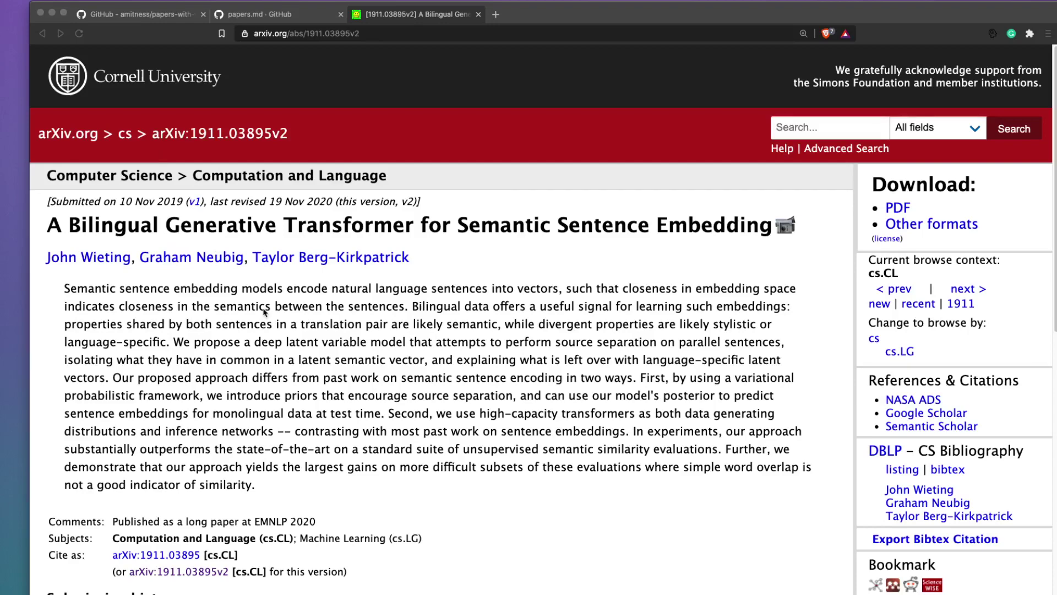
Open the Bilingual Generative Transformer paper's 32-slide SlidesLive talk in a new tab from arXiv
click(576, 319)
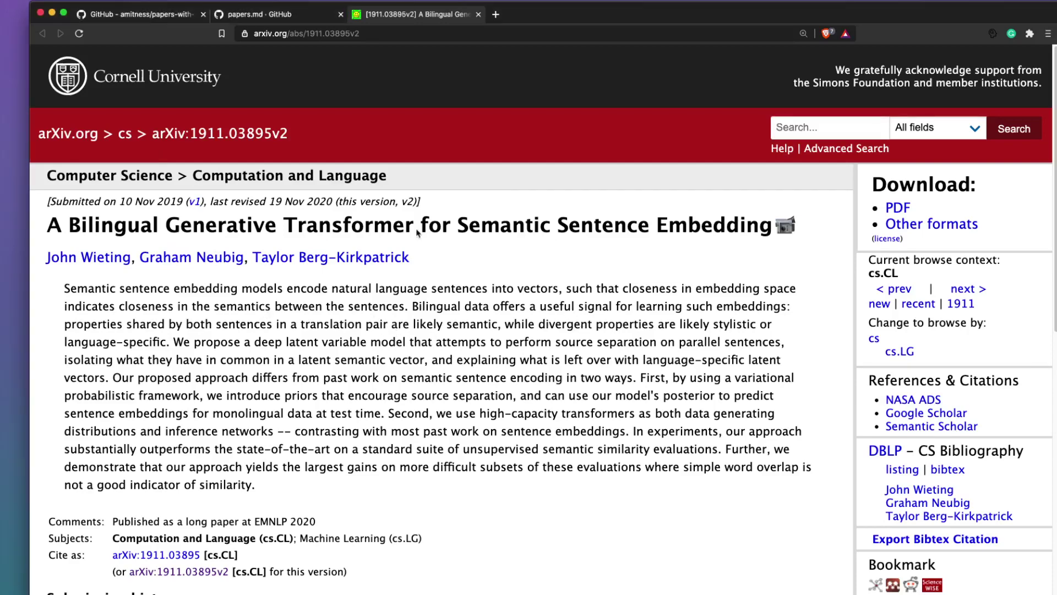
click(789, 234)
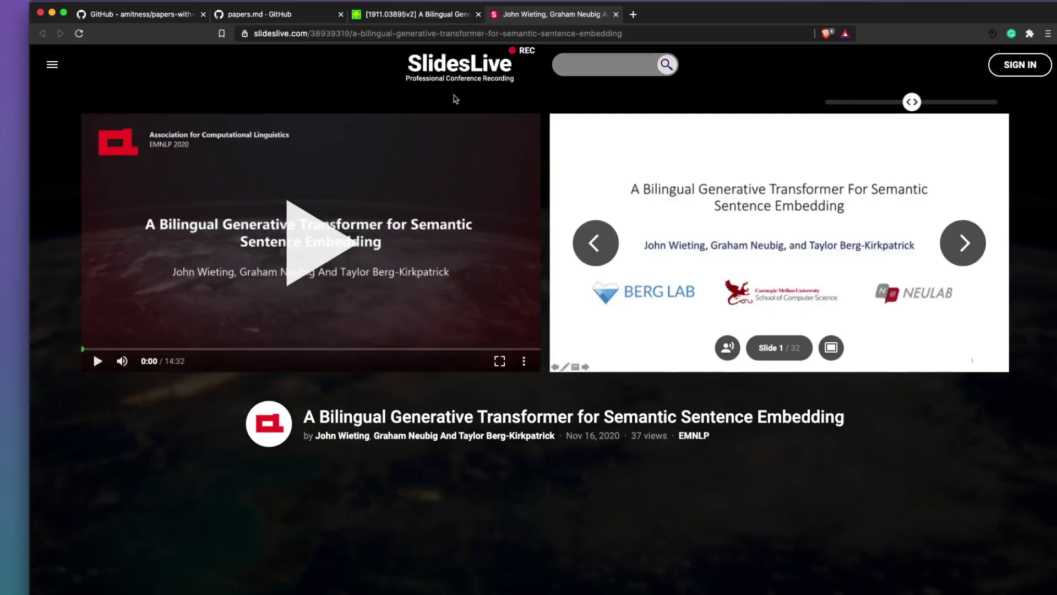
Switch to the papers.md gist list and dismiss the earlier in-page search
click(300, 13)
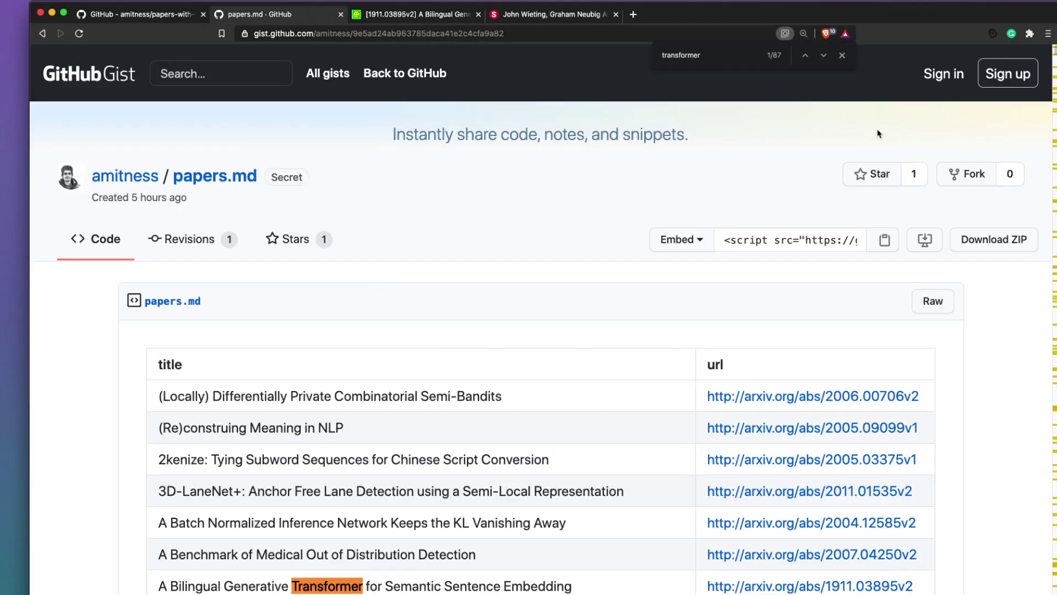
click(842, 55)
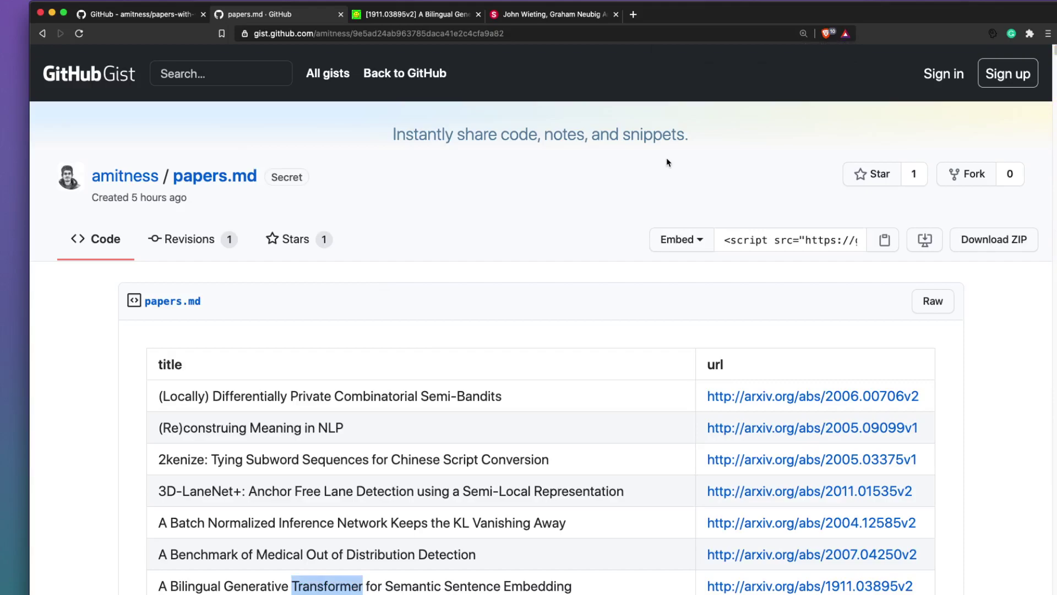
scroll(668, 163, down, 15)
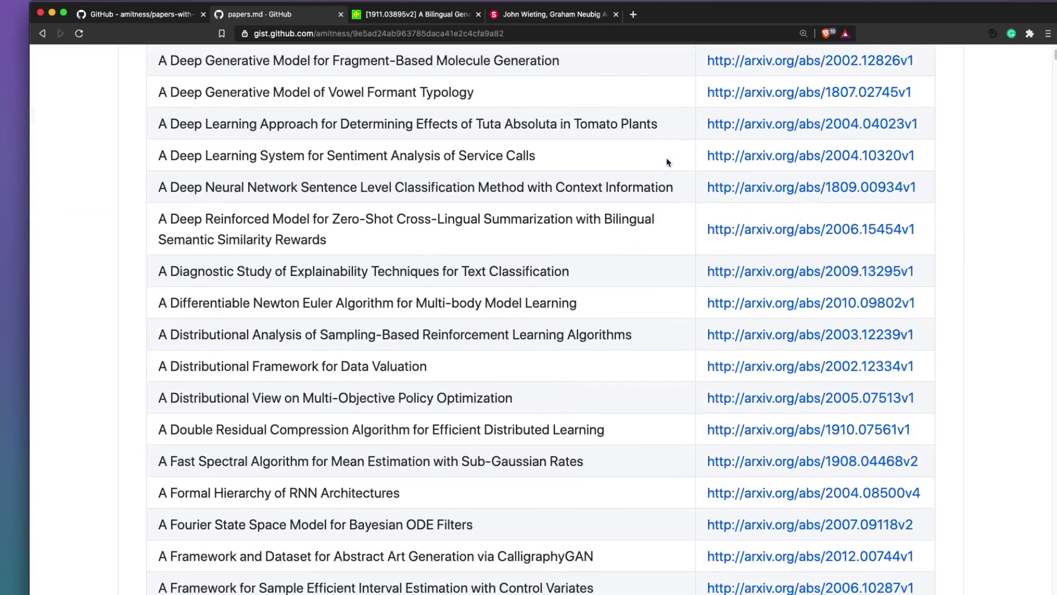
scroll(668, 162, down, 20)
Search the list for 'gan' and open the 2010.05334v3 Resolution Dependent GAN Interpolation arXiv page
key(super+f)
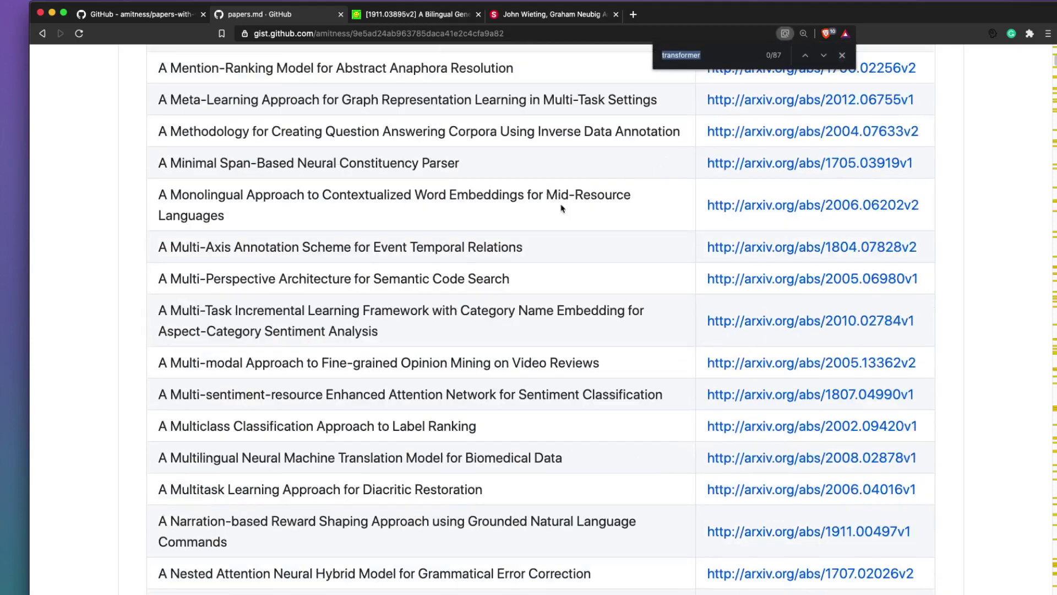
text(gpt)
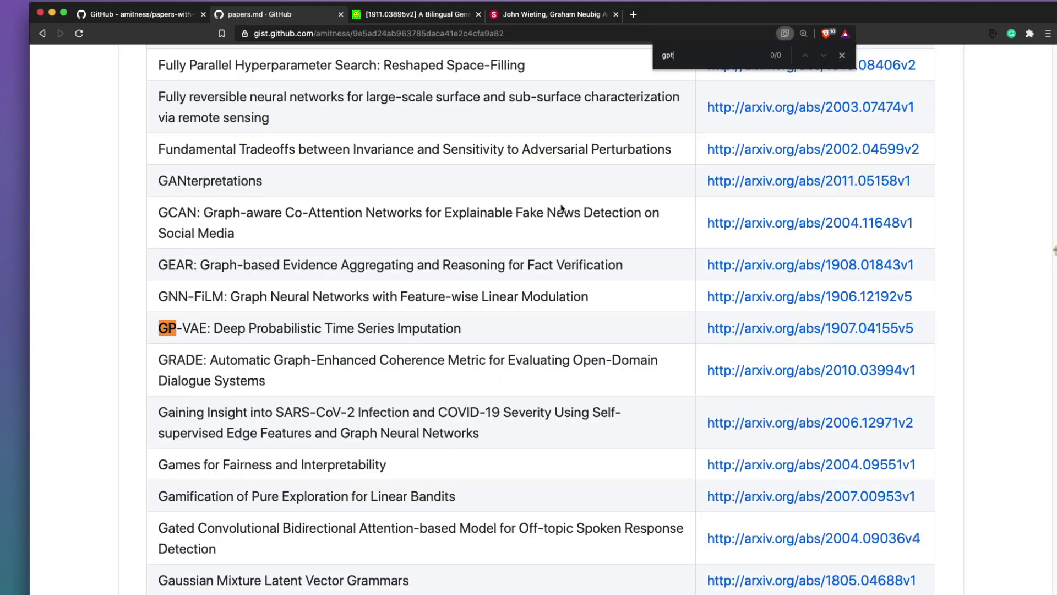
text(-)
key(BackSpace)
key(super+a)
text(gan)
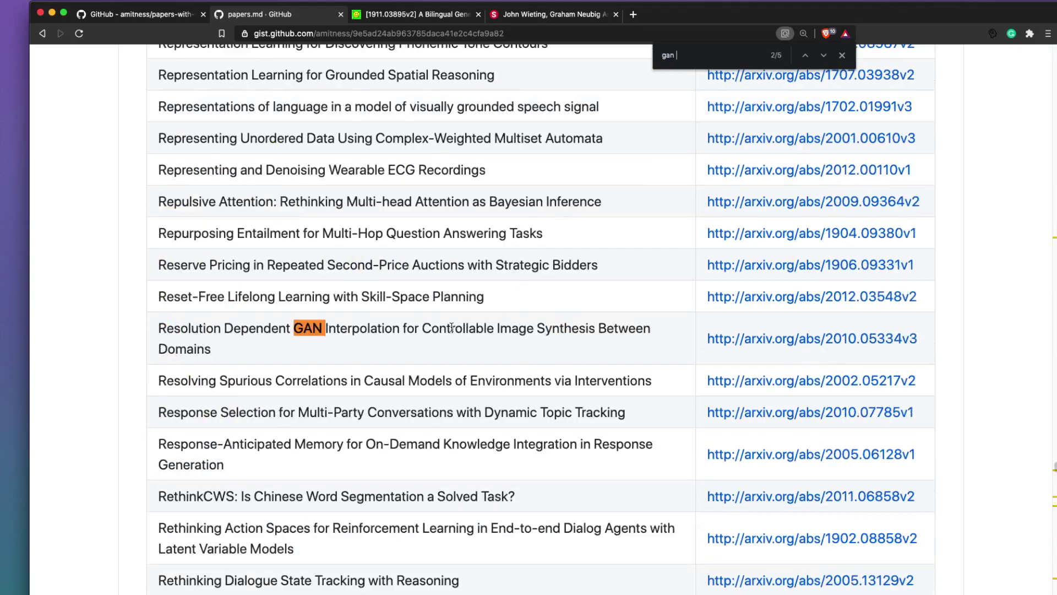
drag(451, 327, 512, 328)
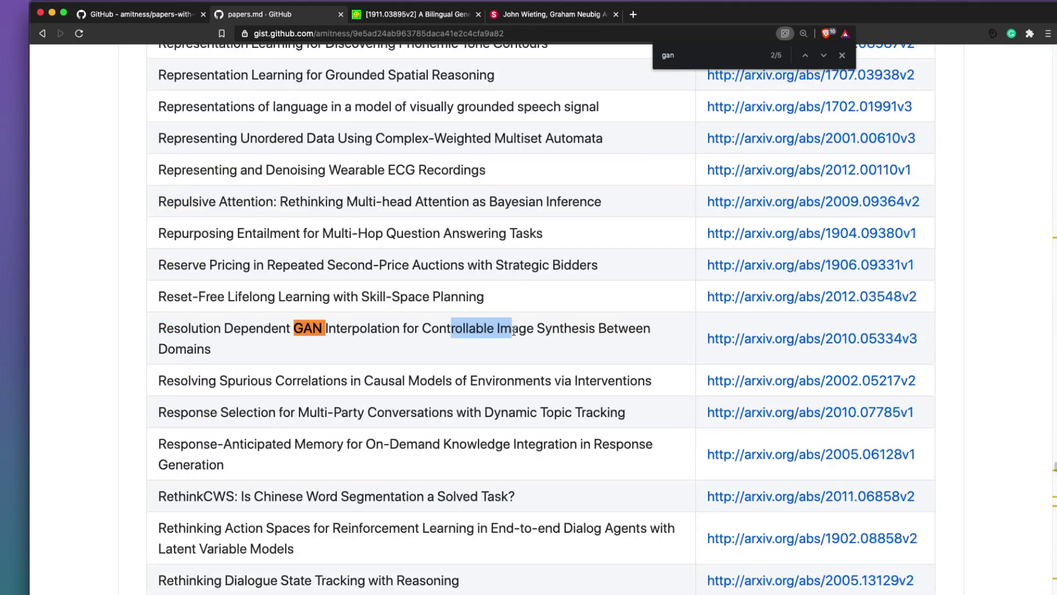
click(721, 338)
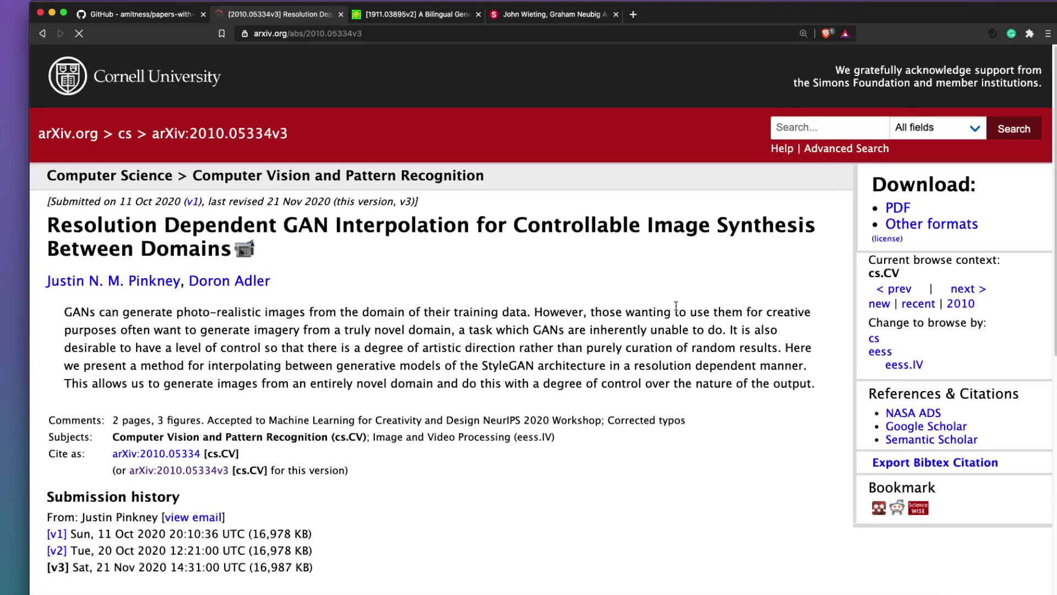
Open the GAN interpolation paper's SlidesLive talk, then go back from arXiv to papers.md
click(242, 250)
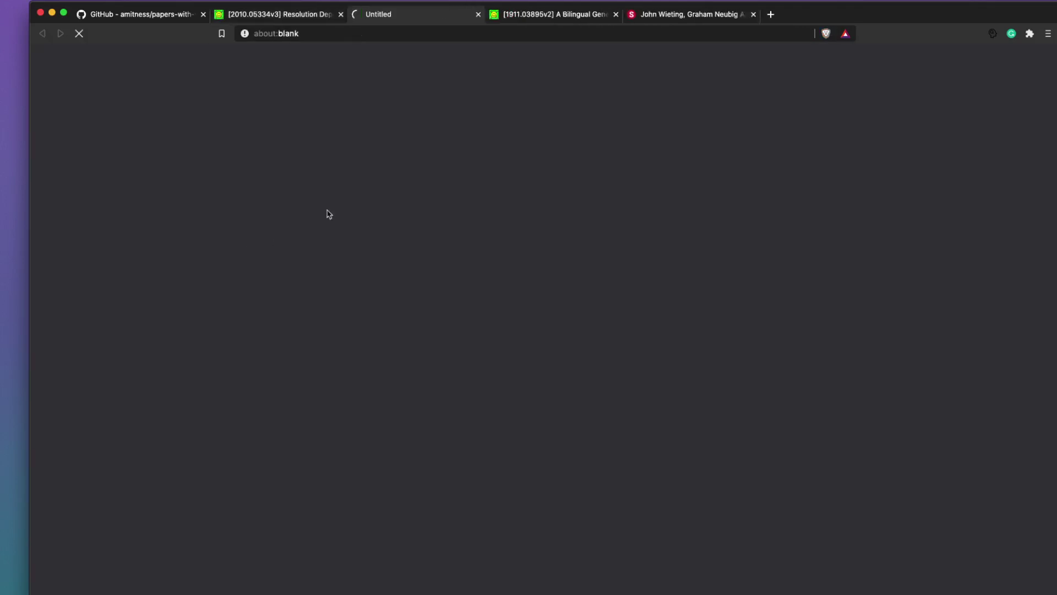
click(278, 14)
click(42, 33)
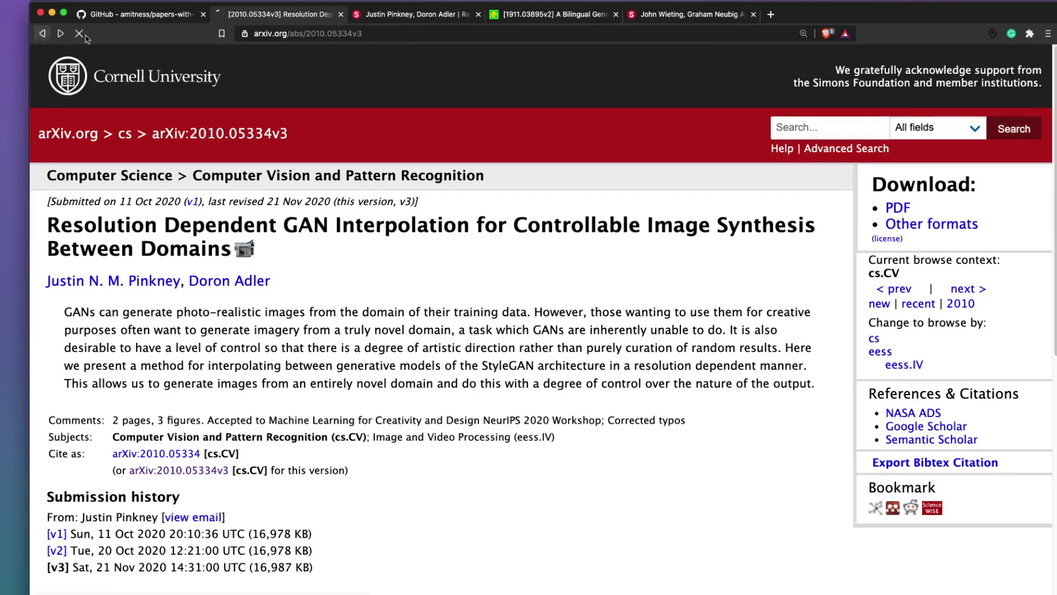
Review the Bilingual Transformer and GAN interpolation talk tabs, then return to the papers.md list
click(674, 15)
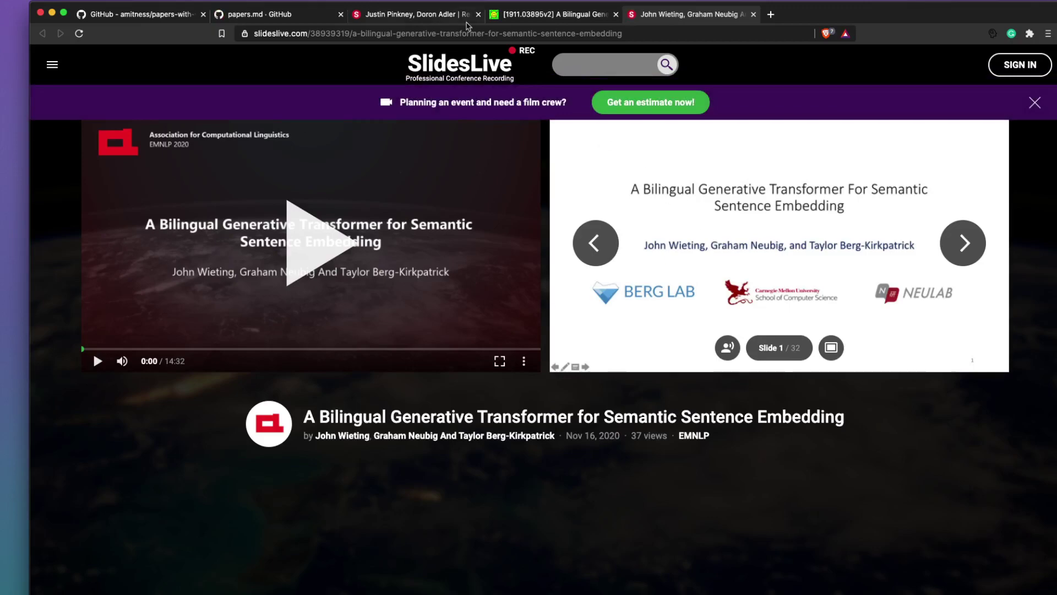
click(416, 12)
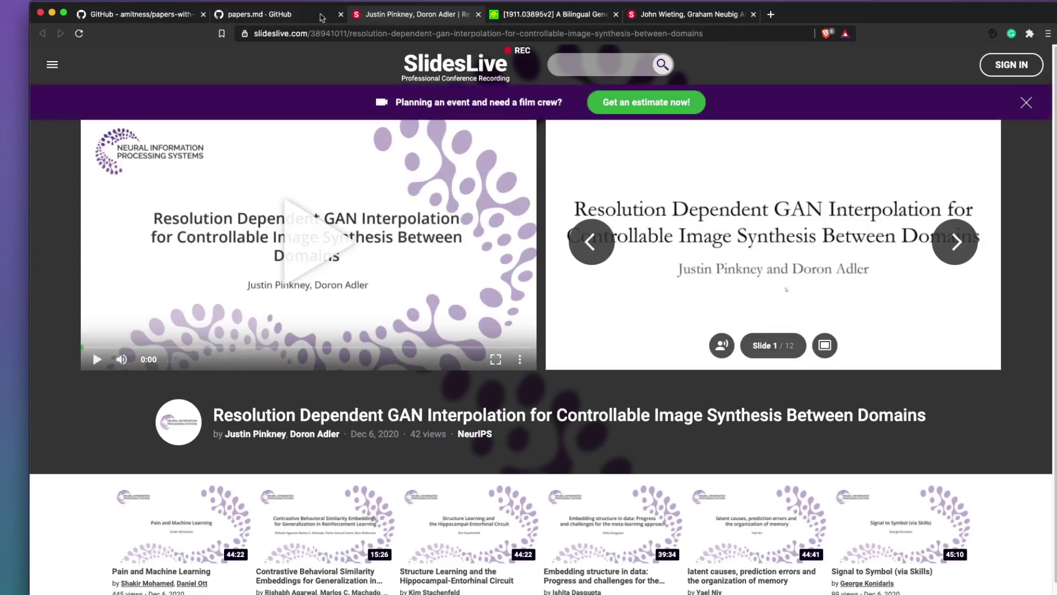
click(289, 14)
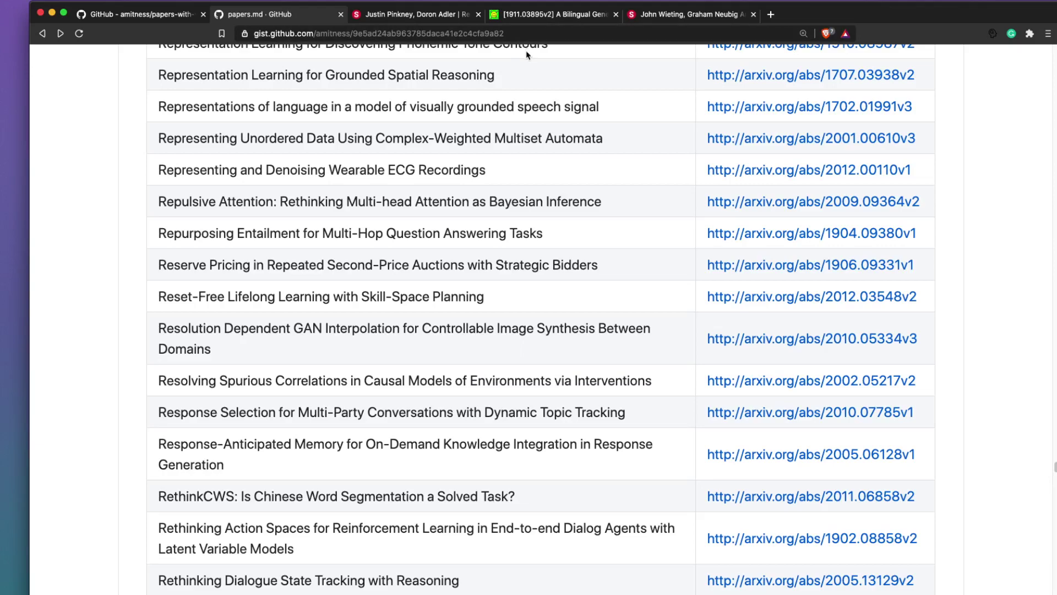
Close the GAN talk, Bilingual Transformer arXiv and Bilingual Transformer talk tabs
click(478, 14)
click(478, 14)
click(478, 14)
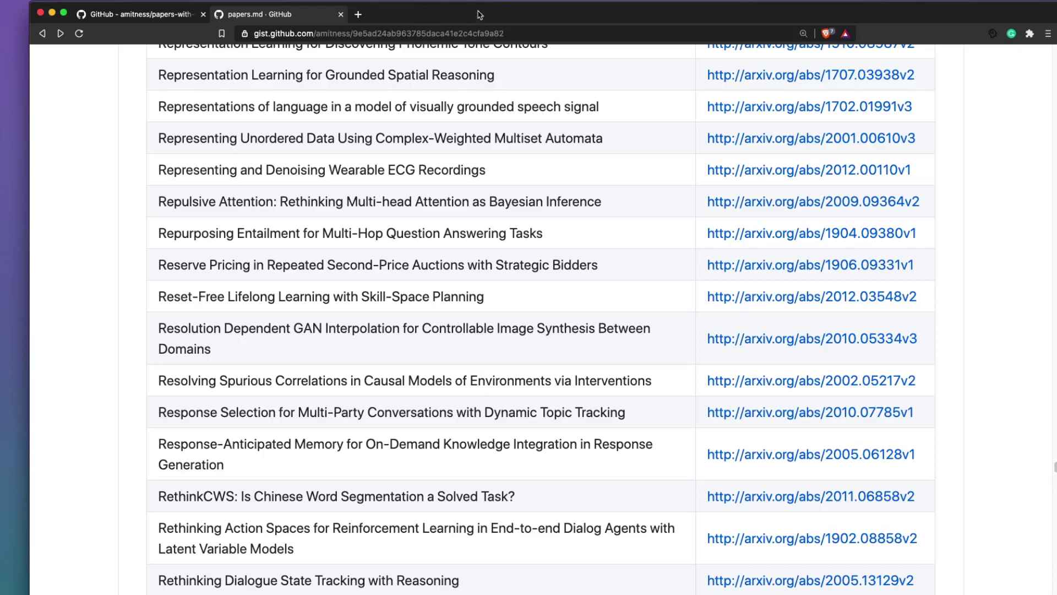
scroll(483, 193, up, 15)
scroll(483, 191, up, 15)
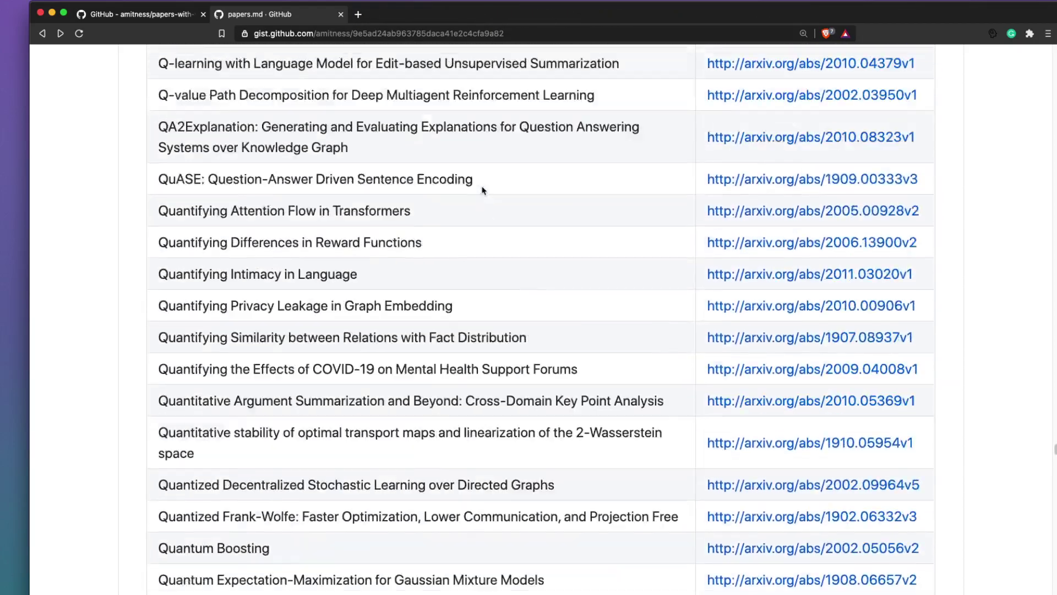
Switch to the papers-with-video repository tab and scroll through its page
click(173, 10)
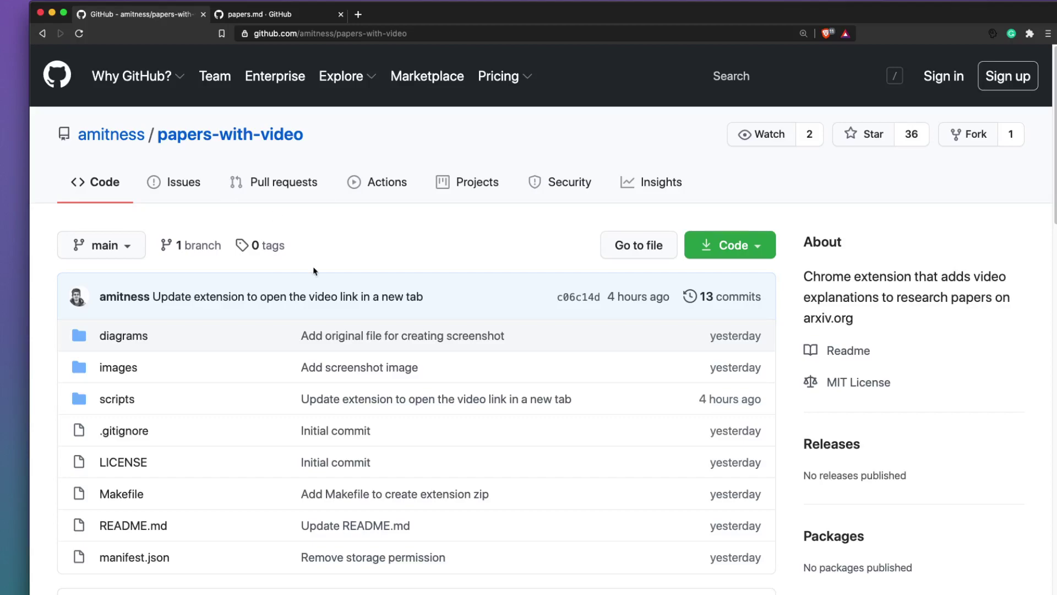
scroll(314, 271, up, 1)
mouse_move(109, 130)
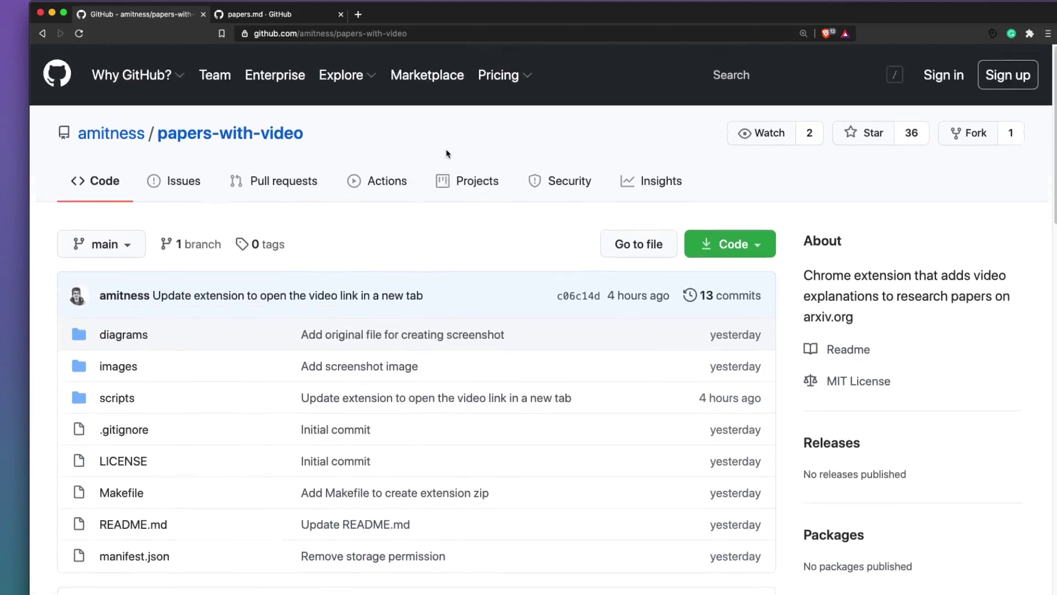
scroll(349, 235, down, 3)
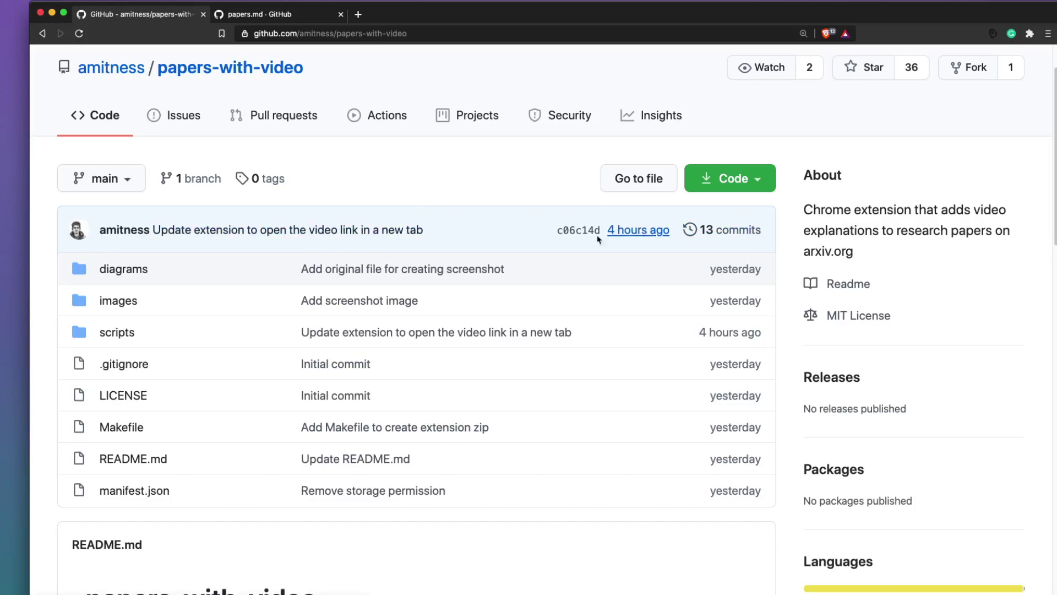
scroll(559, 248, down, 5)
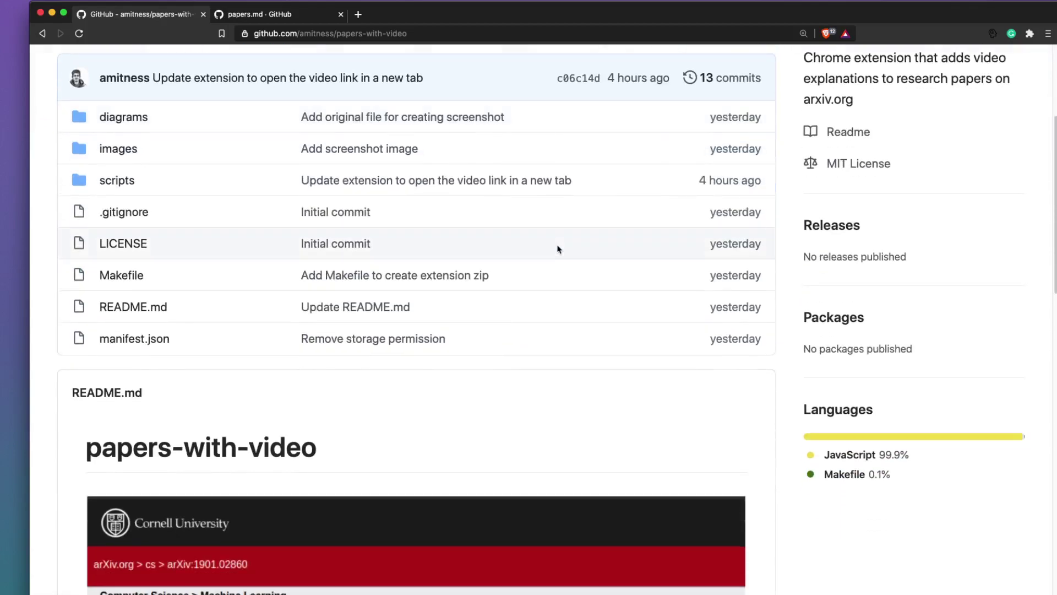
scroll(558, 248, up, 7)
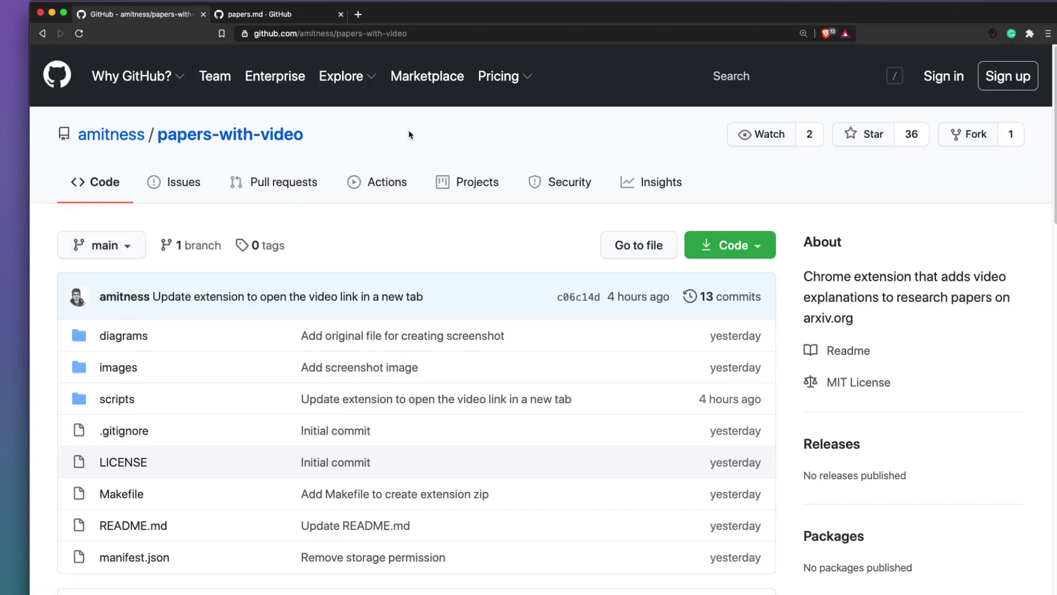
Scroll through the README's manual installation section and page footer
scroll(409, 134, down, 10)
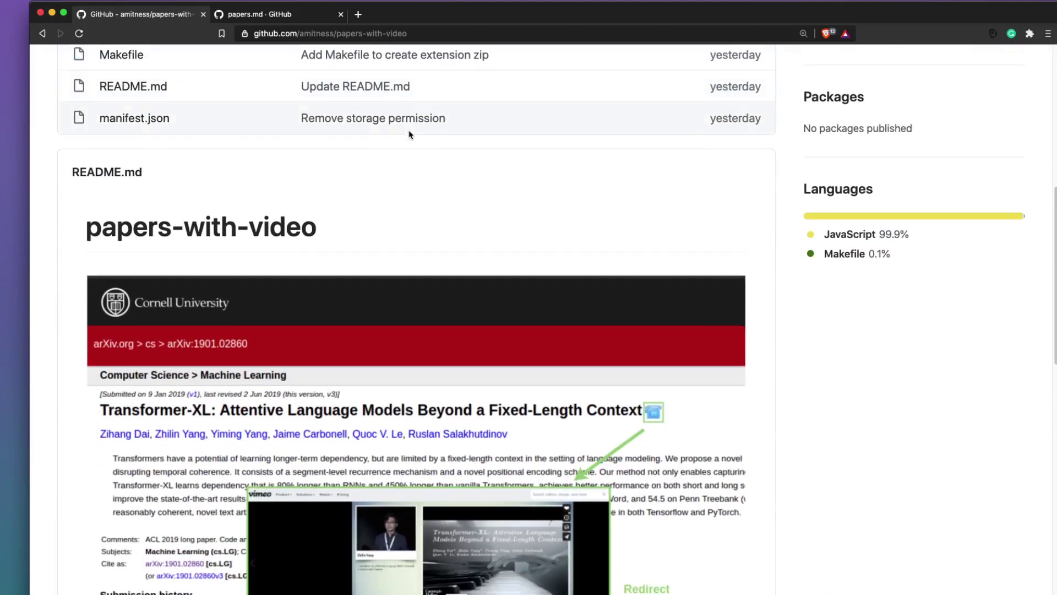
scroll(409, 134, down, 4)
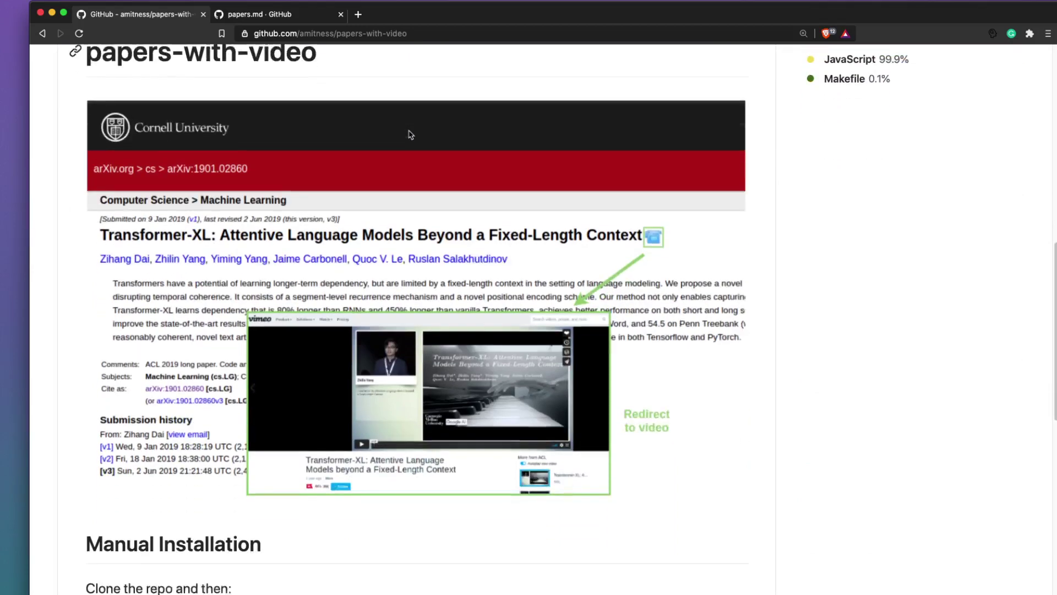
scroll(409, 134, up, 1)
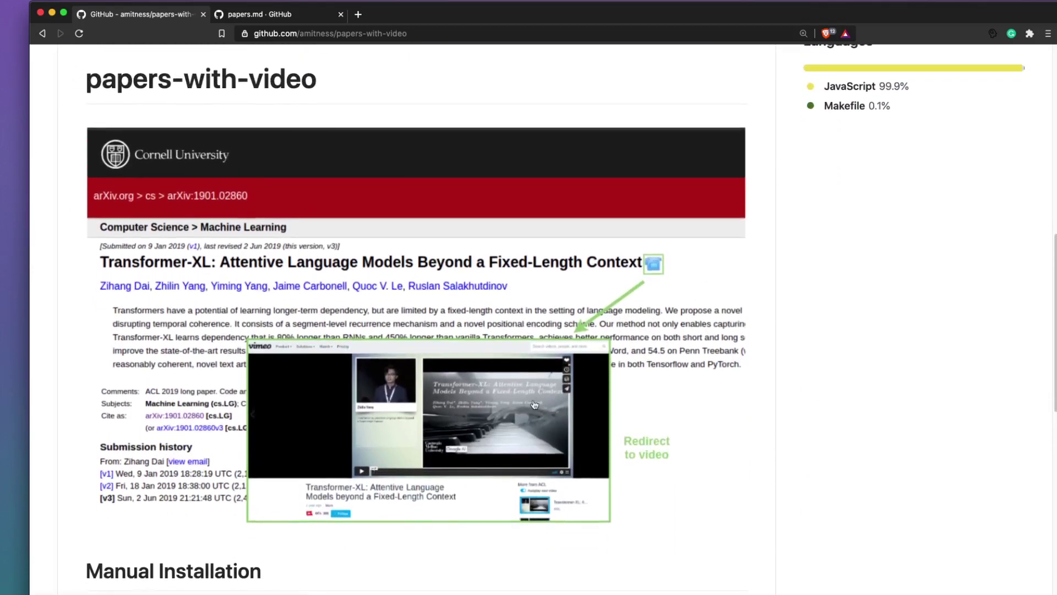
scroll(534, 404, down, 1)
scroll(534, 404, up, 8)
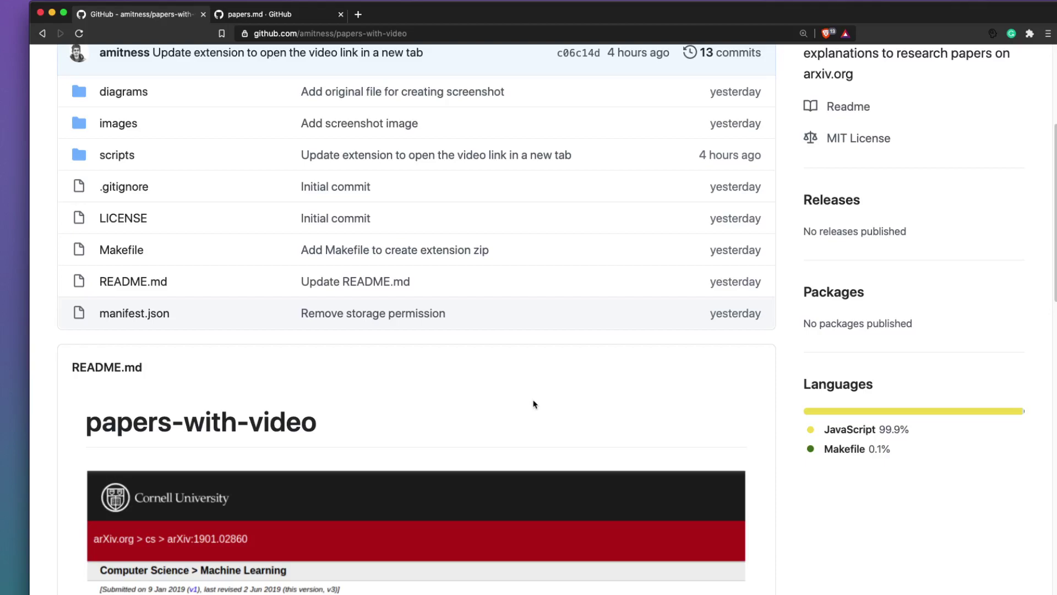
scroll(533, 404, up, 3)
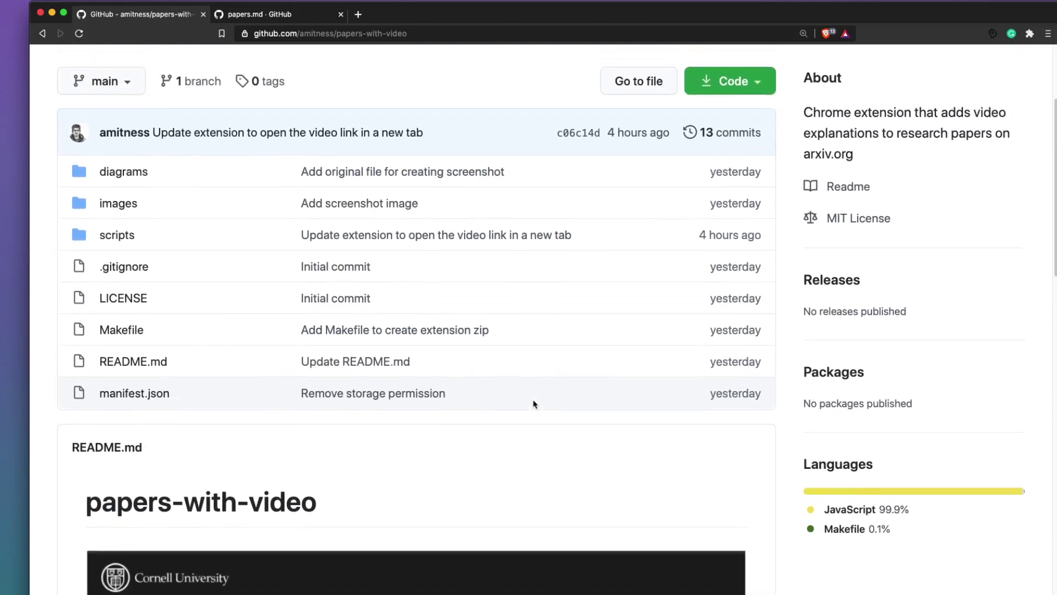
scroll(533, 404, down, 10)
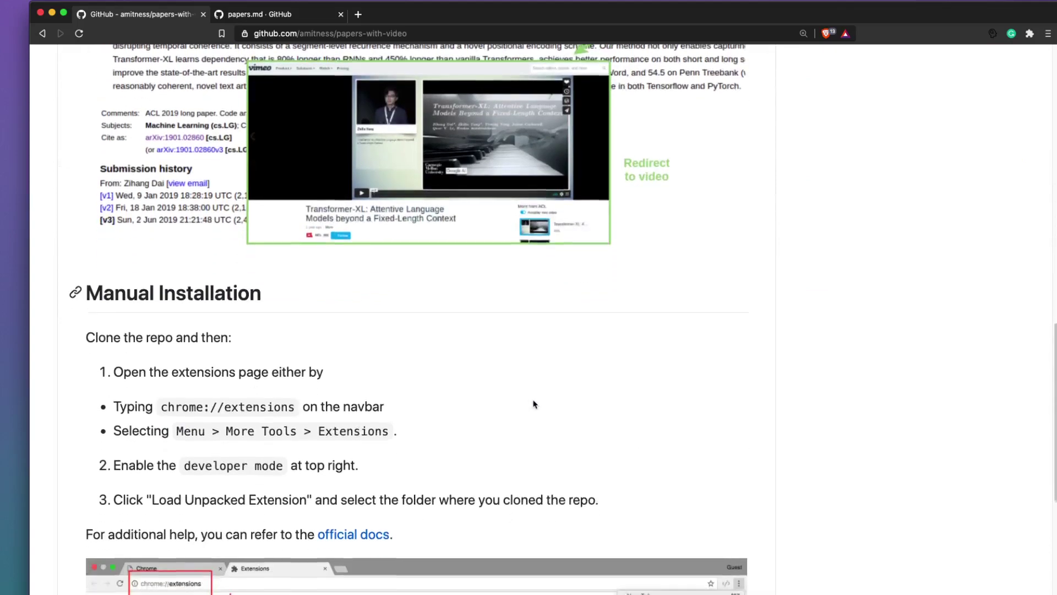
scroll(533, 404, down, 2)
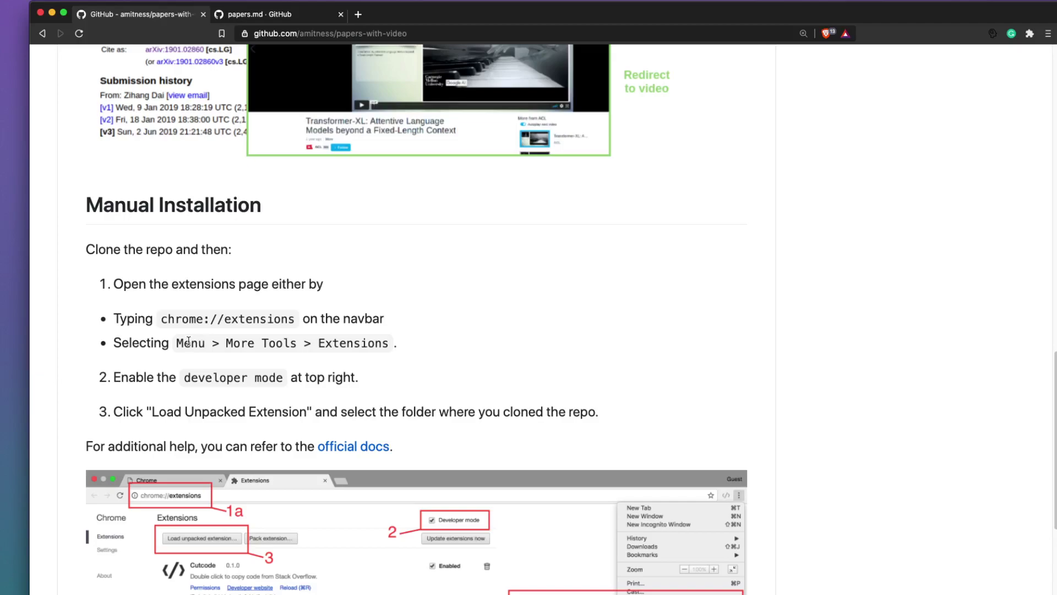
Highlight the More Tools > Extensions instruction, then scroll back up to the repository overview
drag(188, 341, 372, 350)
click(371, 354)
scroll(371, 353, down, 5)
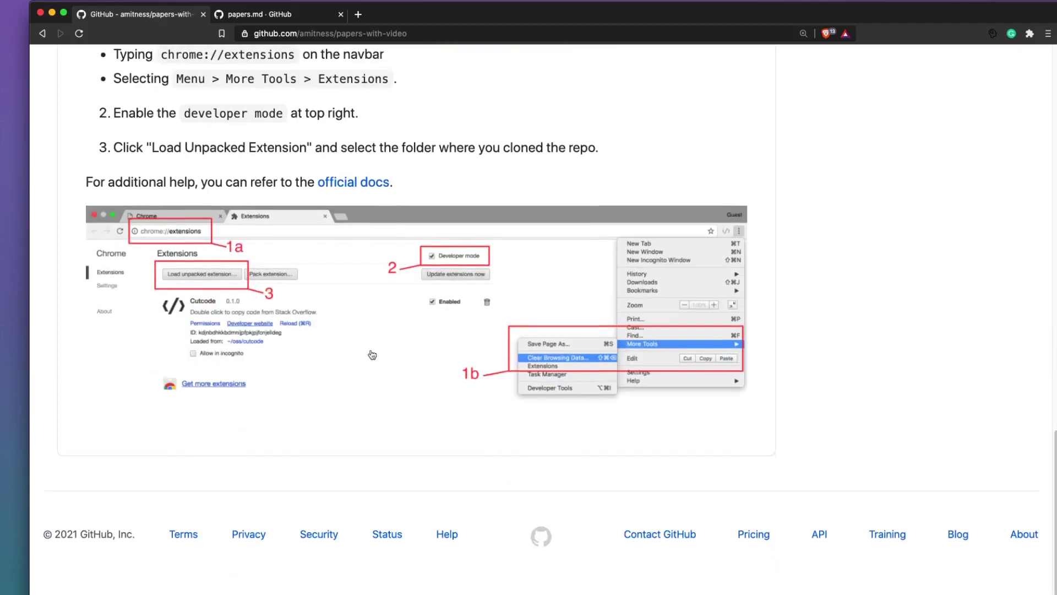
scroll(384, 191, up, 15)
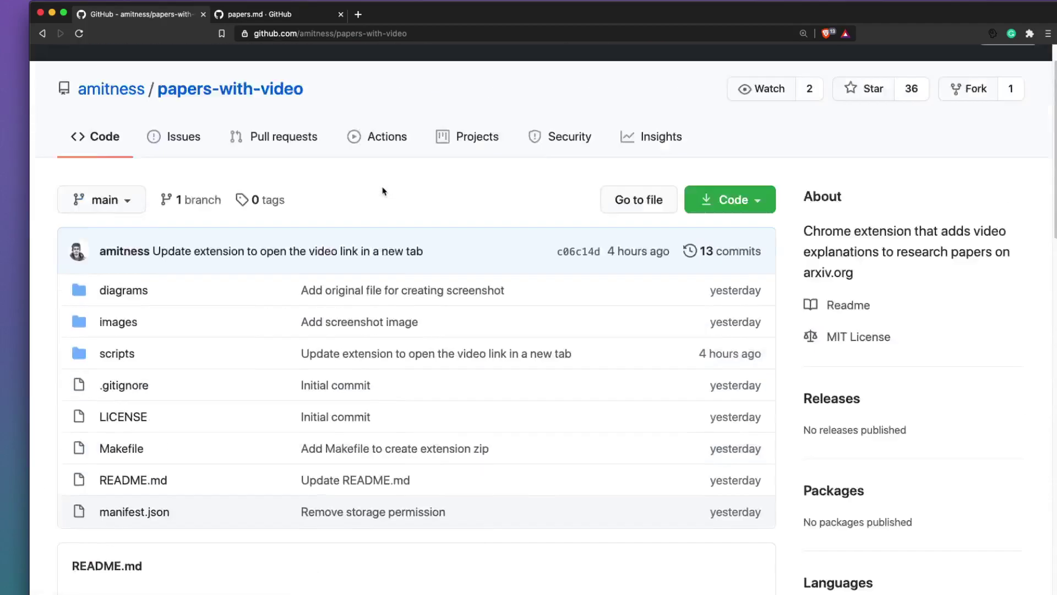
scroll(382, 193, down, 15)
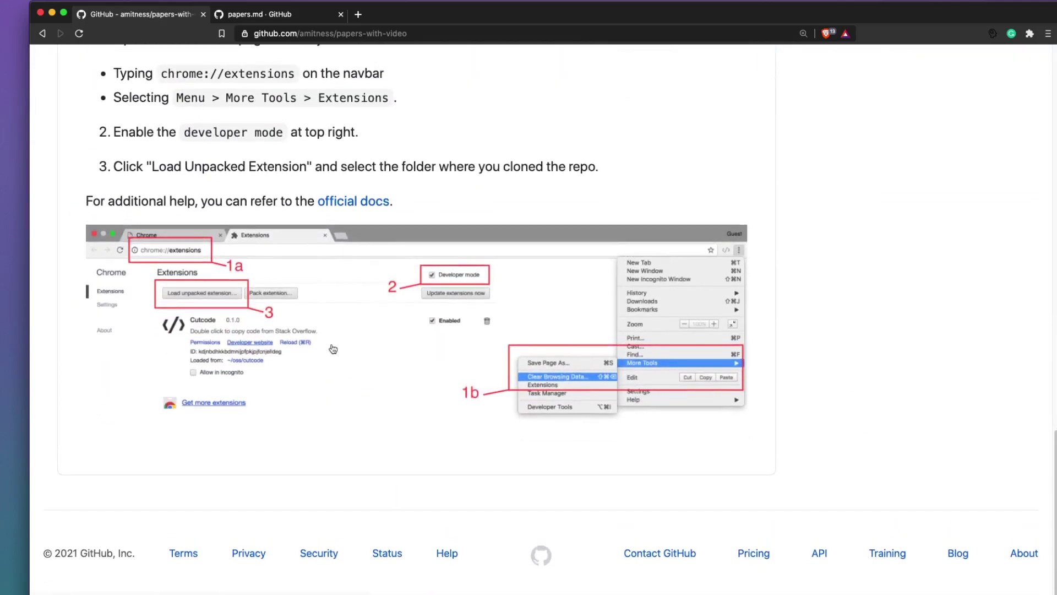
scroll(333, 348, up, 10)
scroll(333, 349, down, 3)
scroll(333, 349, up, 10)
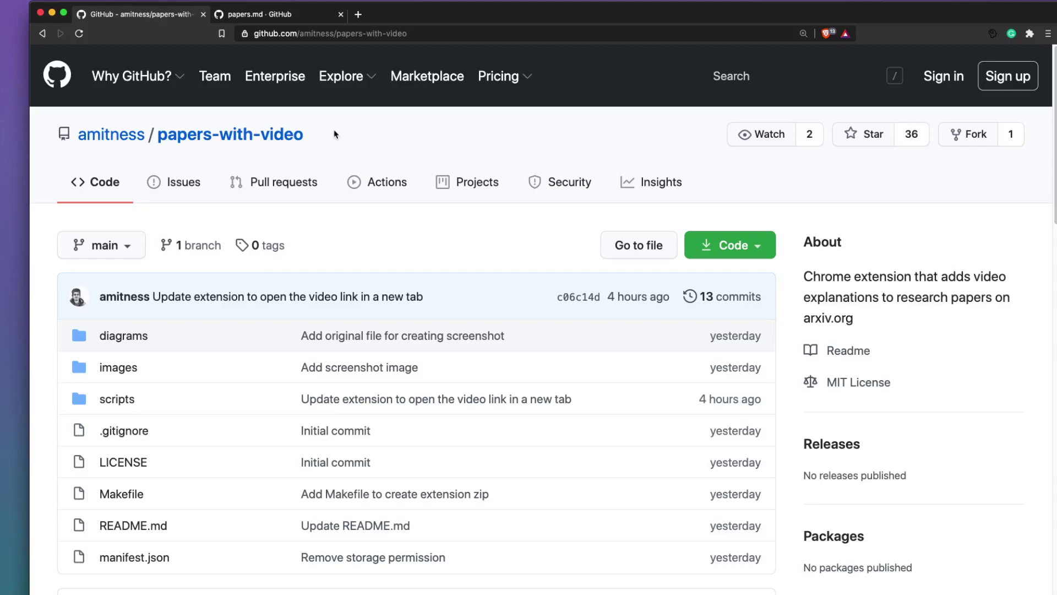
Visit the Issues tab, then return to the README's Transformer-XL arXiv-to-video screenshot
scroll(333, 237, down, 6)
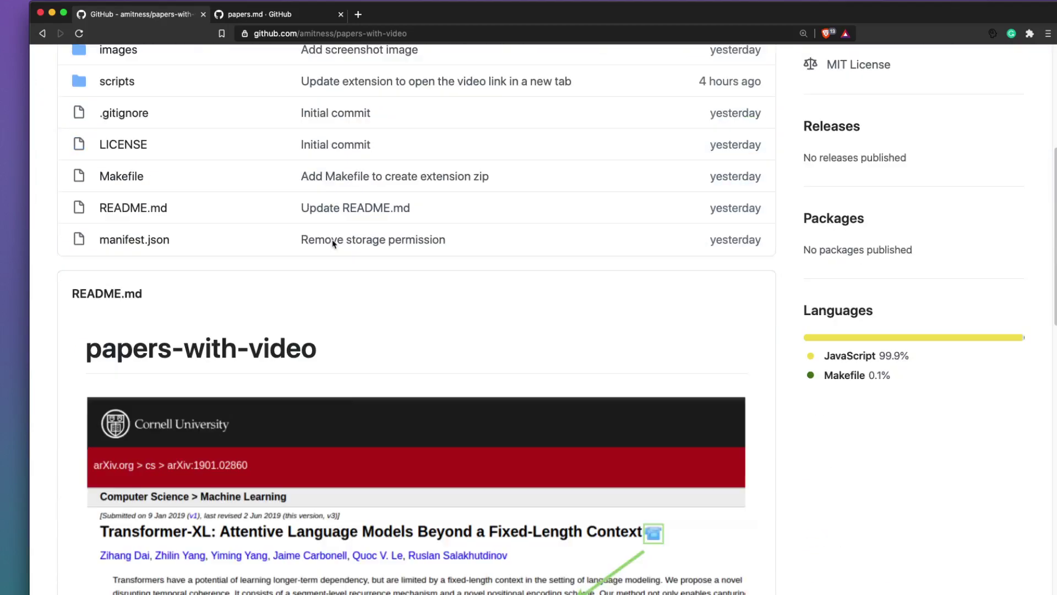
scroll(334, 244, up, 2)
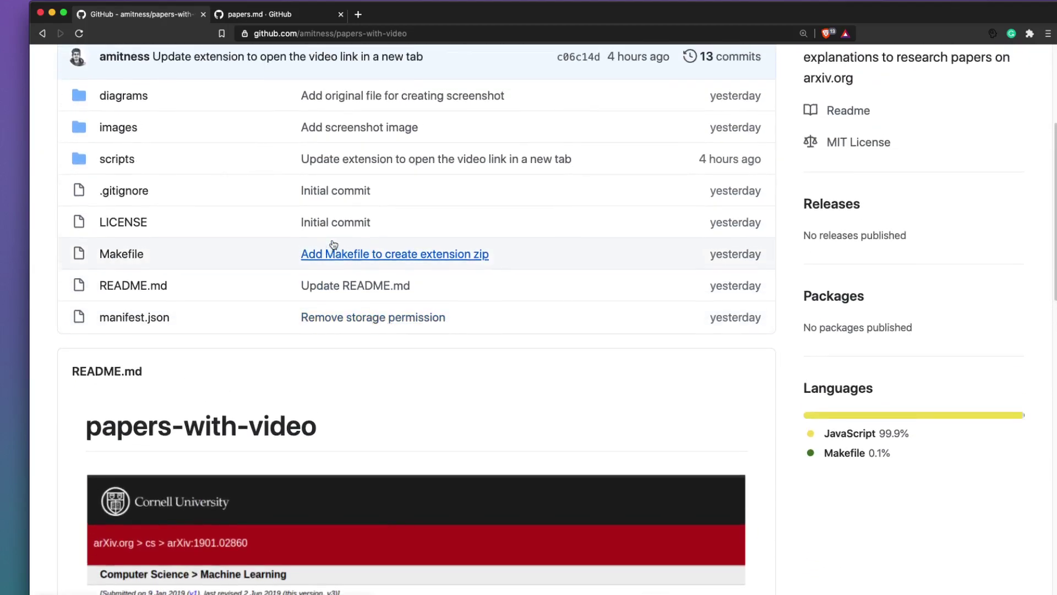
scroll(334, 245, up, 1)
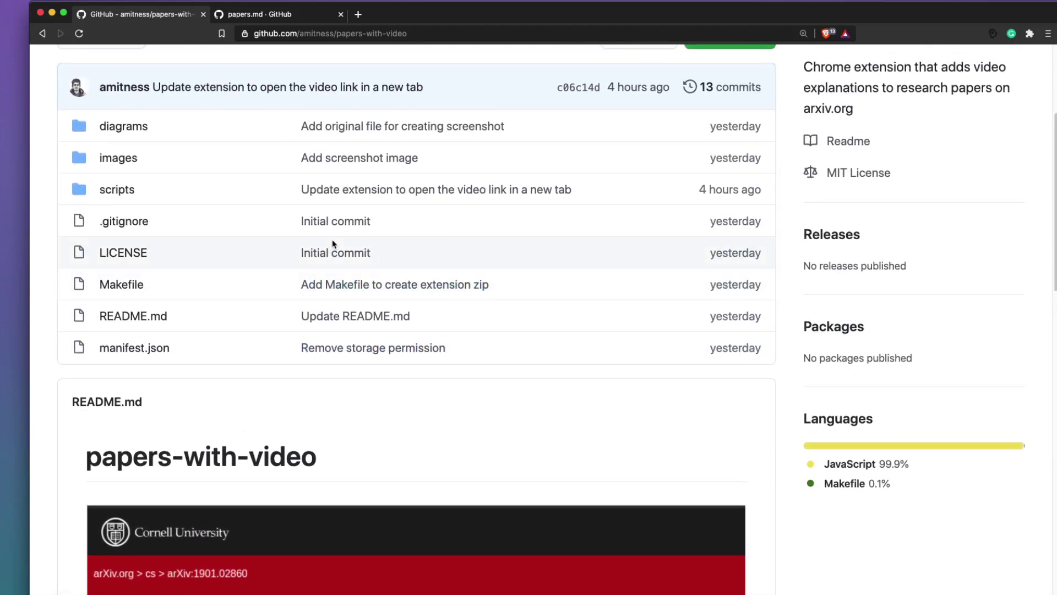
scroll(333, 244, up, 4)
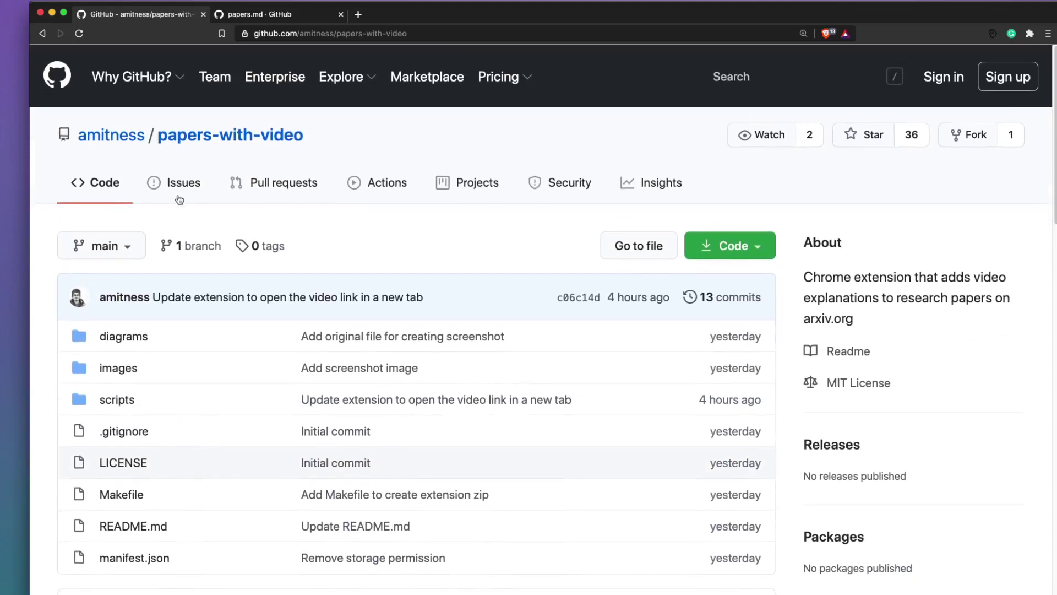
click(175, 191)
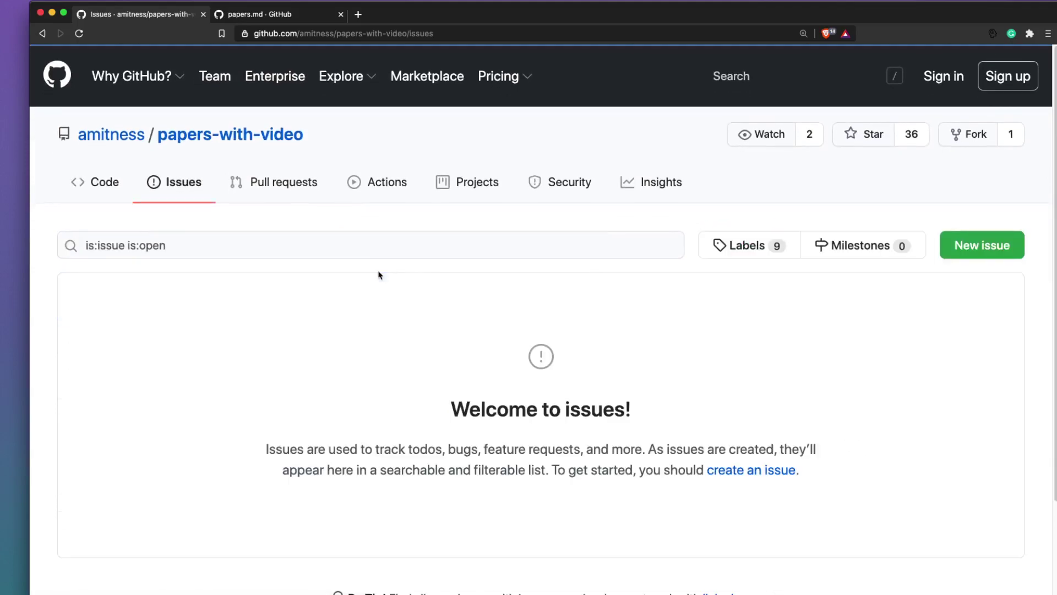
scroll(378, 274, left, 5)
scroll(378, 274, down, 15)
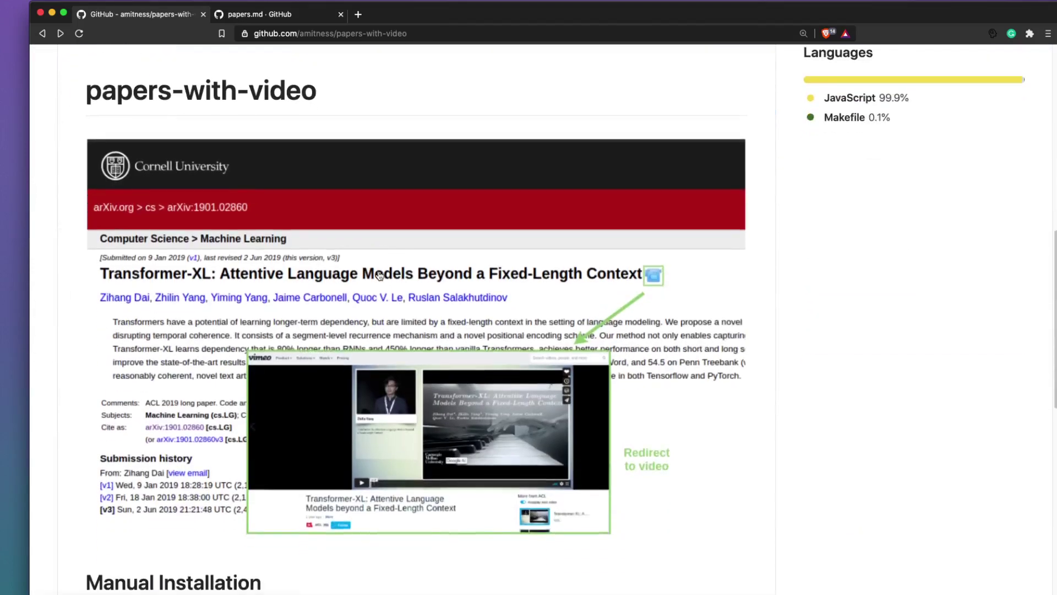
scroll(379, 275, up, 3)
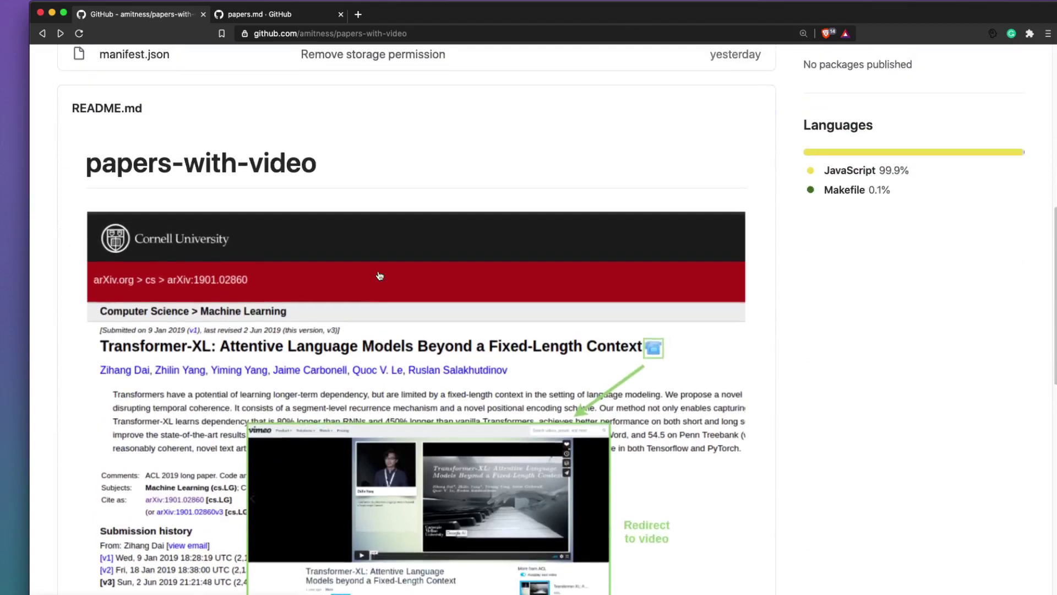
scroll(379, 275, down, 2)
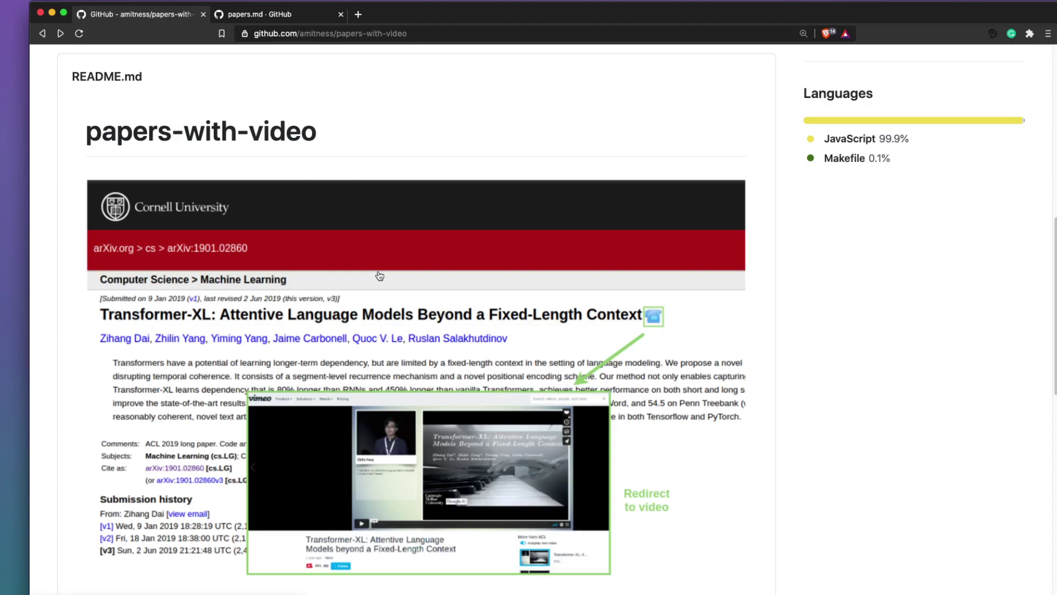
Launch Terminal through Spotlight by searching 'term'
key(super+space)
text(term)
key(Return)
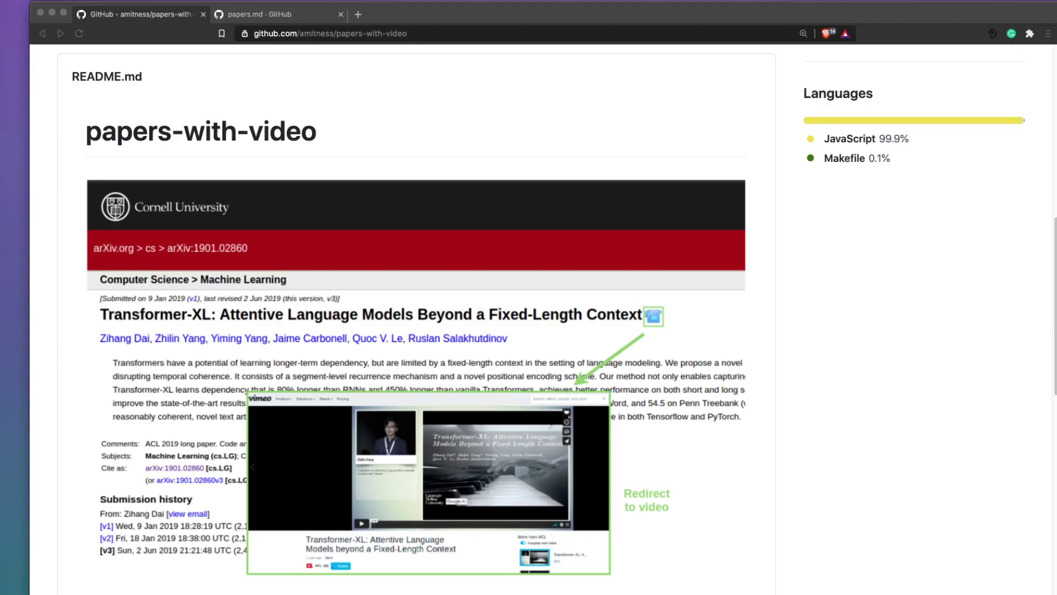
Move the Terminal window right, enlarge its text, and clear the ~/Downloads prompt
drag(424, 111, 596, 148)
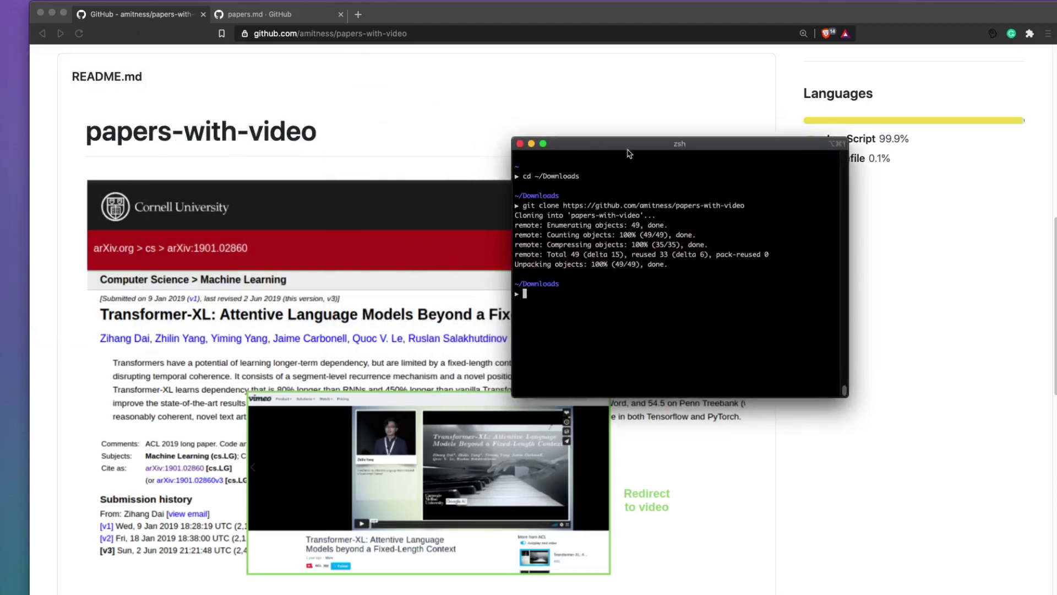
key(super+plus)
key(super+plus)
key(super+plus)
key(super+plus)
key(super+plus)
key(super+plus)
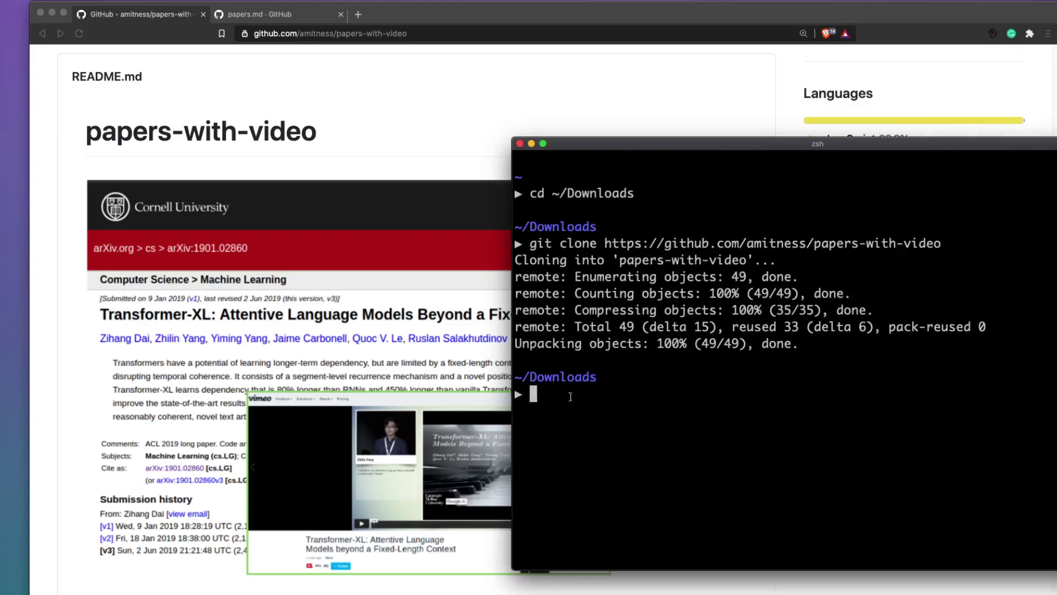
text(clear)
key(Return)
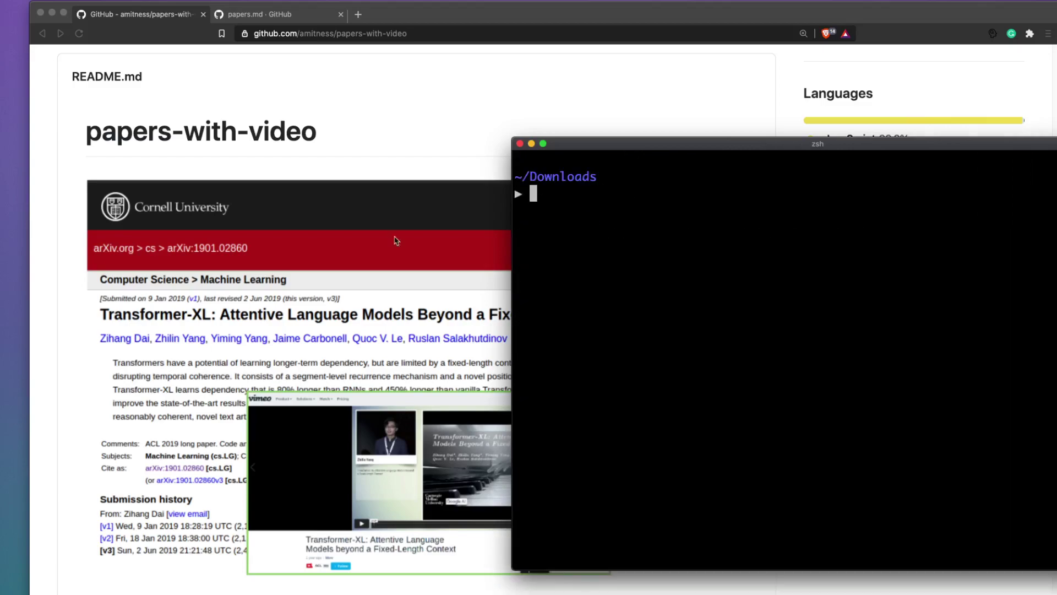
scroll(352, 176, up, 10)
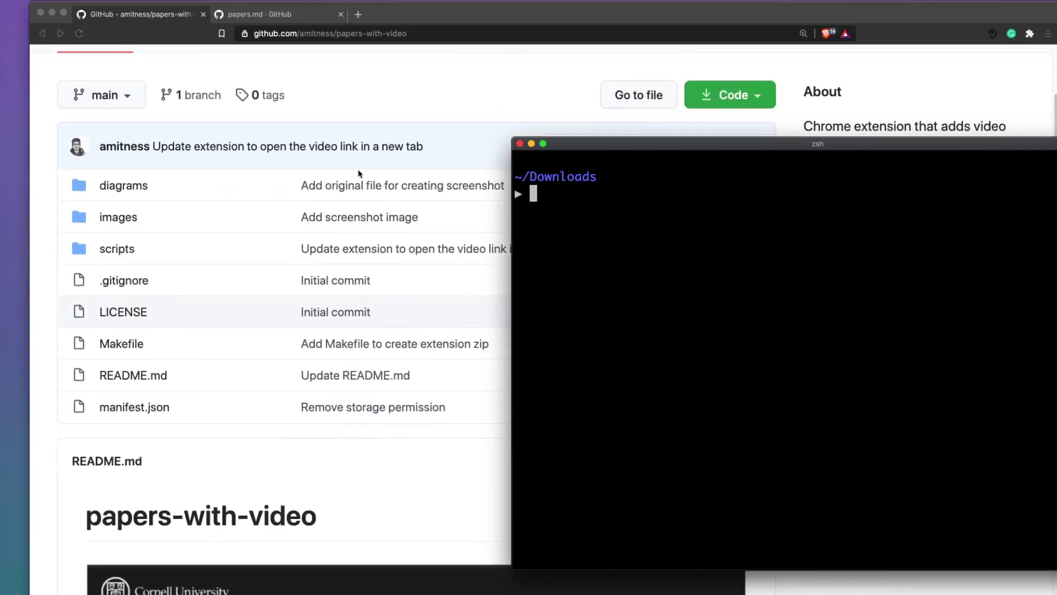
Return to the GitHub repository page and check the Code clone options
click(755, 106)
click(743, 105)
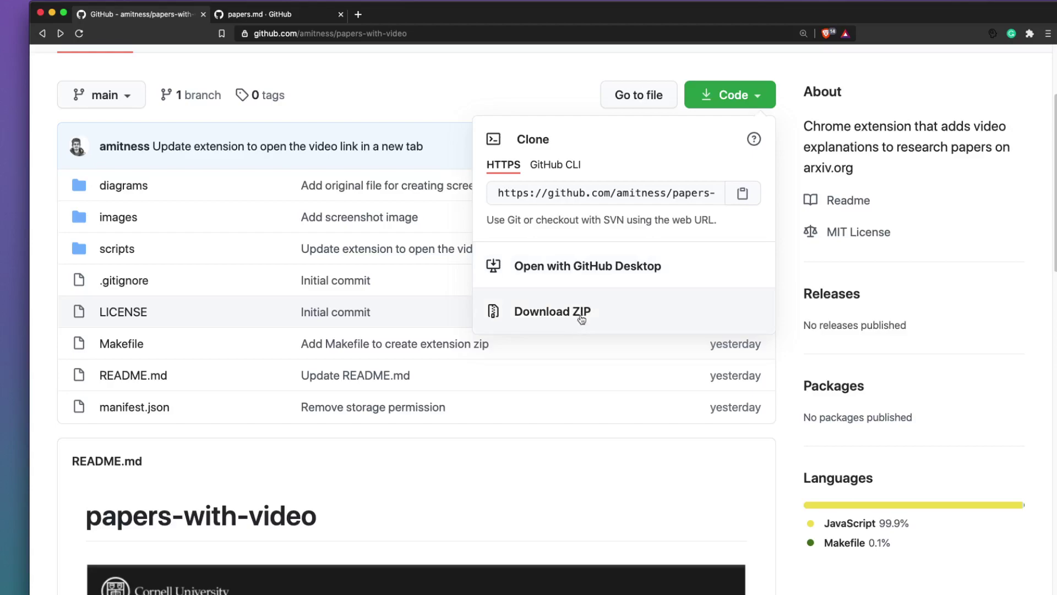
click(524, 86)
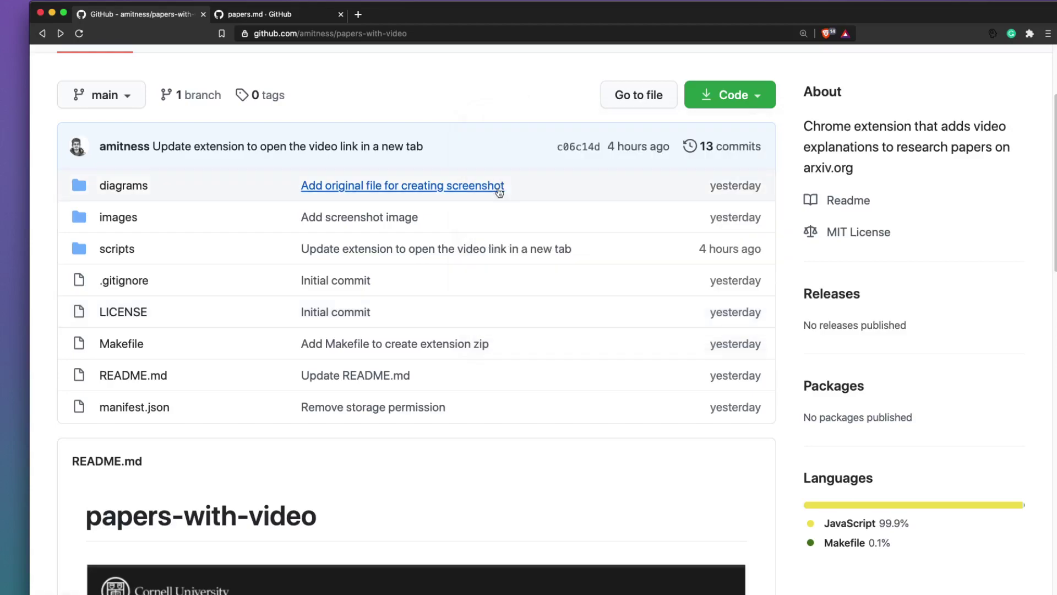
Copy the papers-with-video repository's web address from the browser
scroll(499, 191, down, 10)
key(super+Tab)
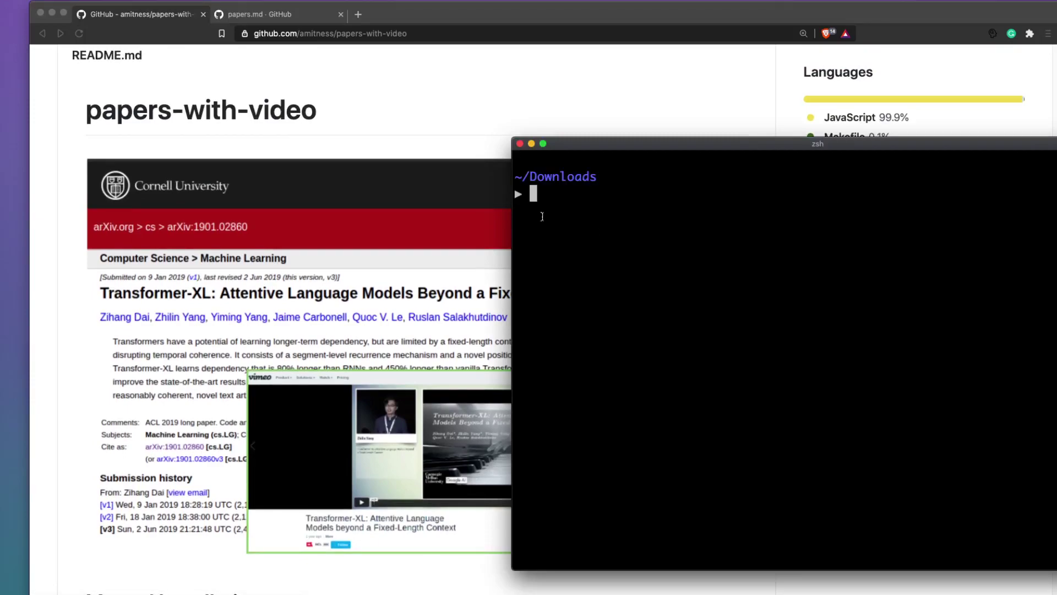
scroll(389, 161, up, 7)
scroll(389, 161, up, 3)
click(389, 161)
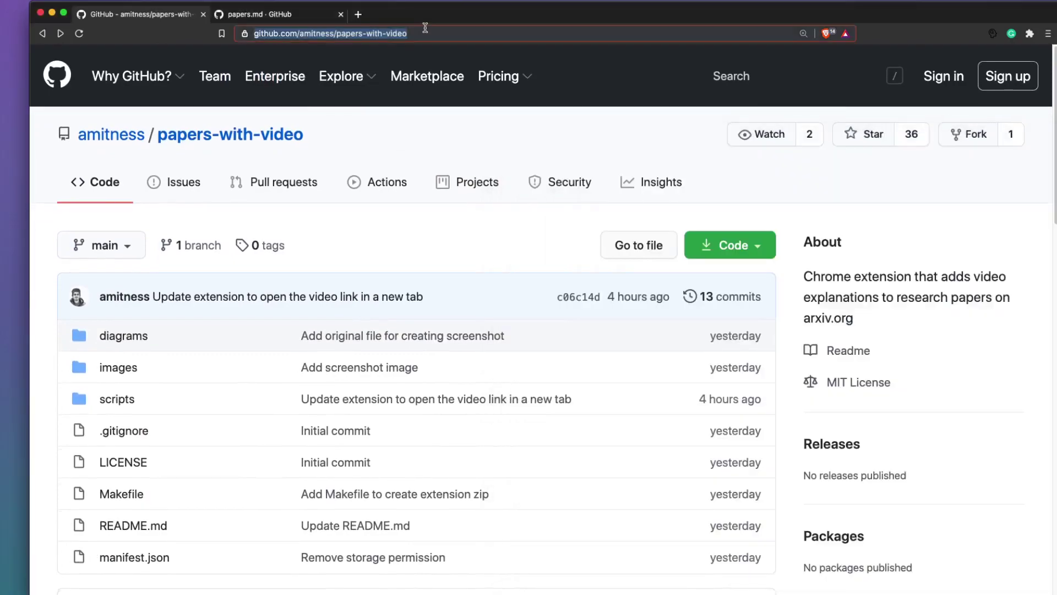
key(super+Tab)
text(git)
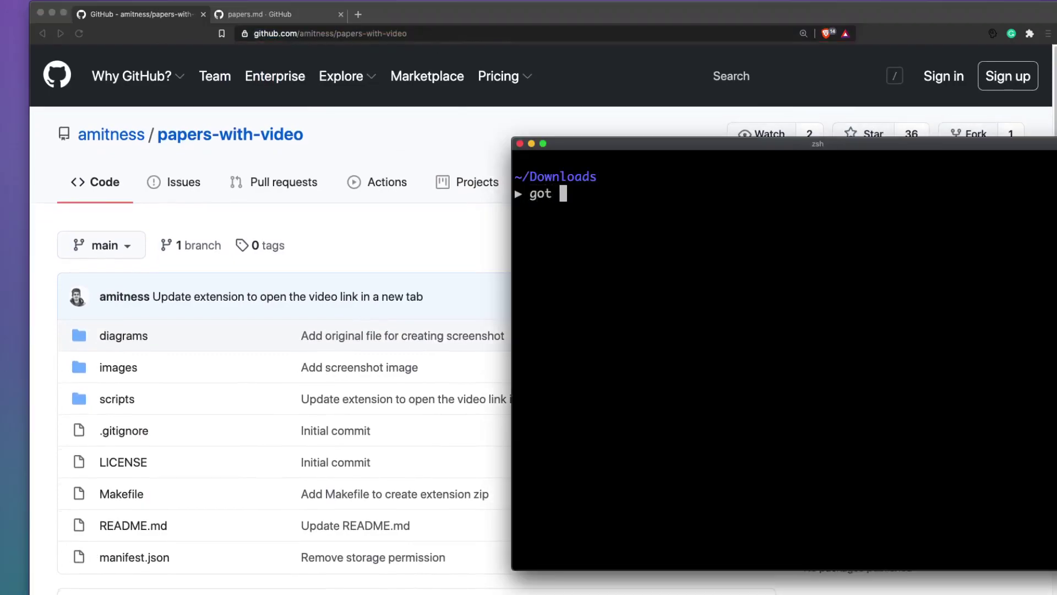
key(BackSpace)
key(BackSpace)
key(BackSpace)
text(it clonr)
key(BackSpace)
key(BackSpace)
text(ne)
text(https://github.com/amitness/papers-with-video)
key(Return)
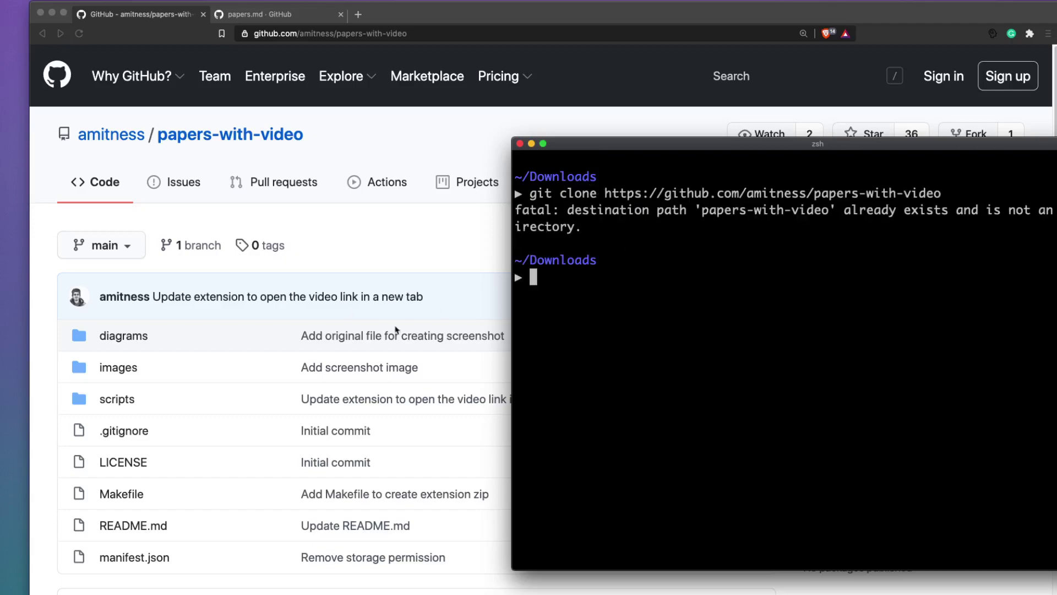
scroll(392, 329, down, 5)
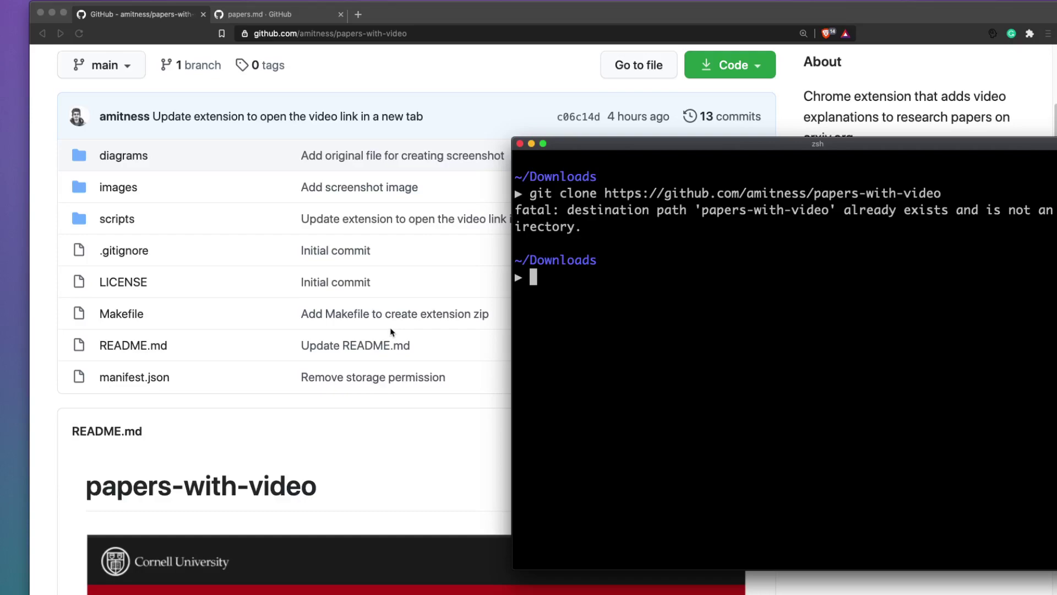
Delete the existing papers-with-video folder with rm -rf, clear, and rerun git clone
text(rm -rf pa)
key(Tab)
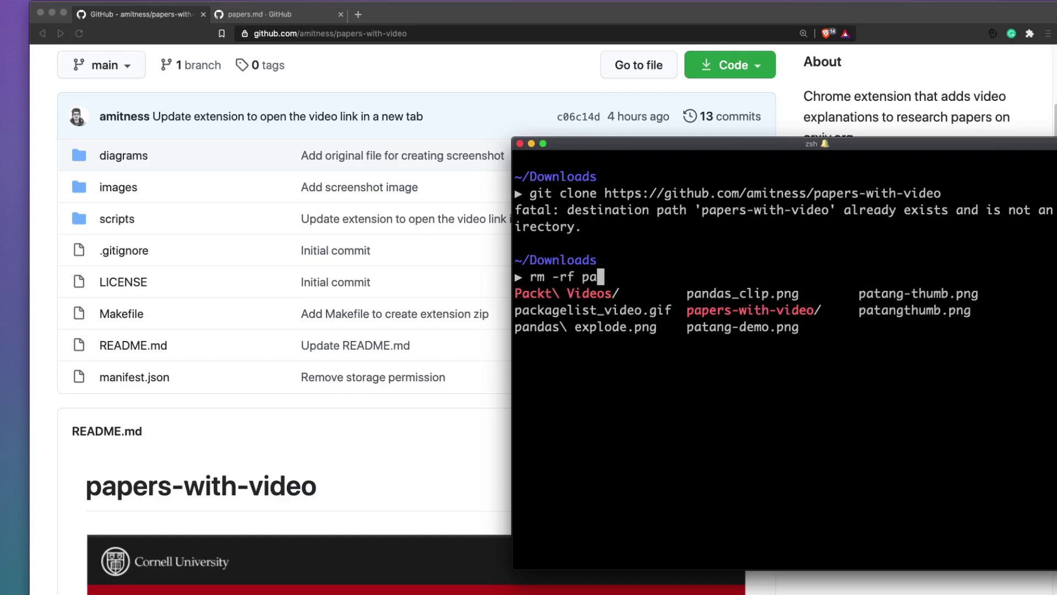
key(Tab)
key(Tab)
key(Tab)
key(Tab)
key(Tab)
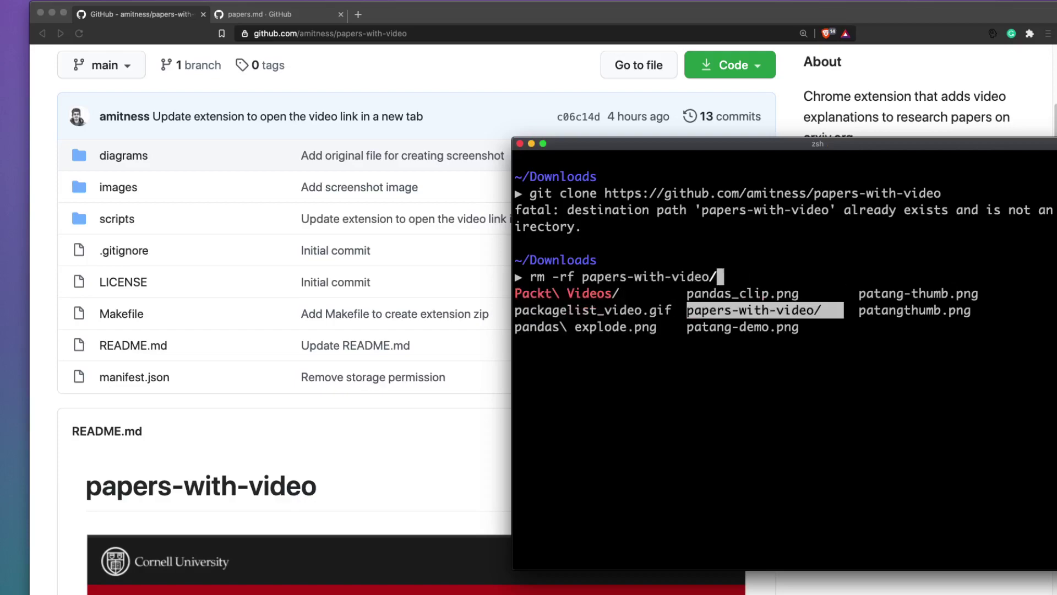
key(Return)
key(Return)
text(clear)
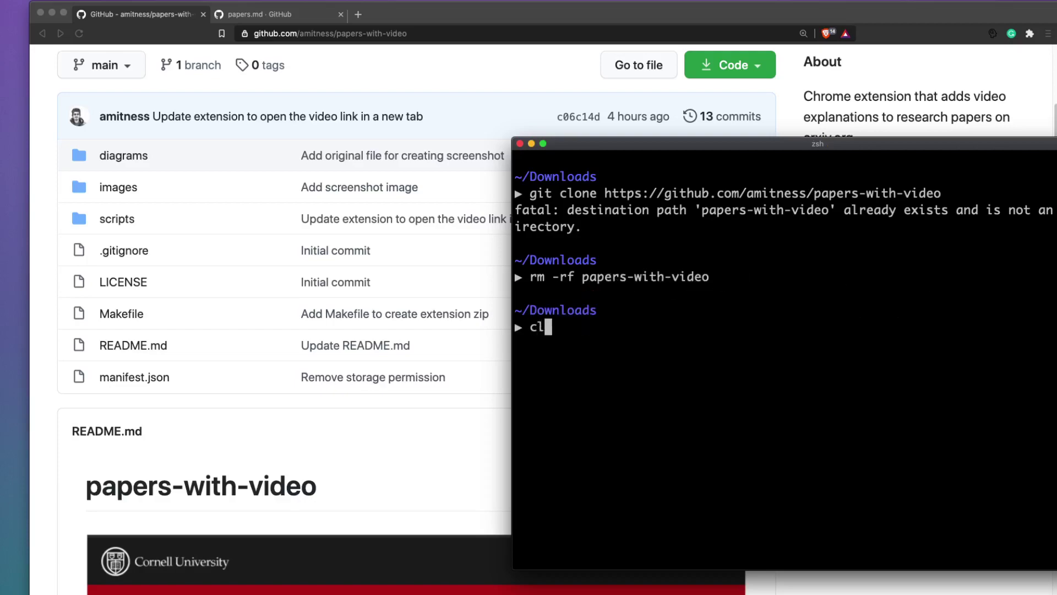
key(Return)
key(Up)
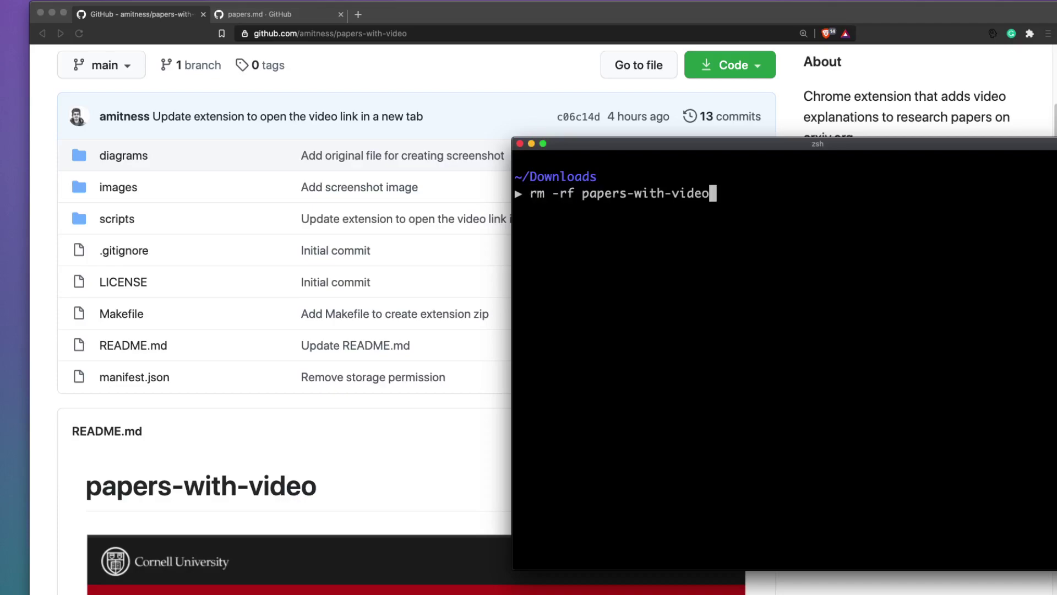
key(Up)
key(Return)
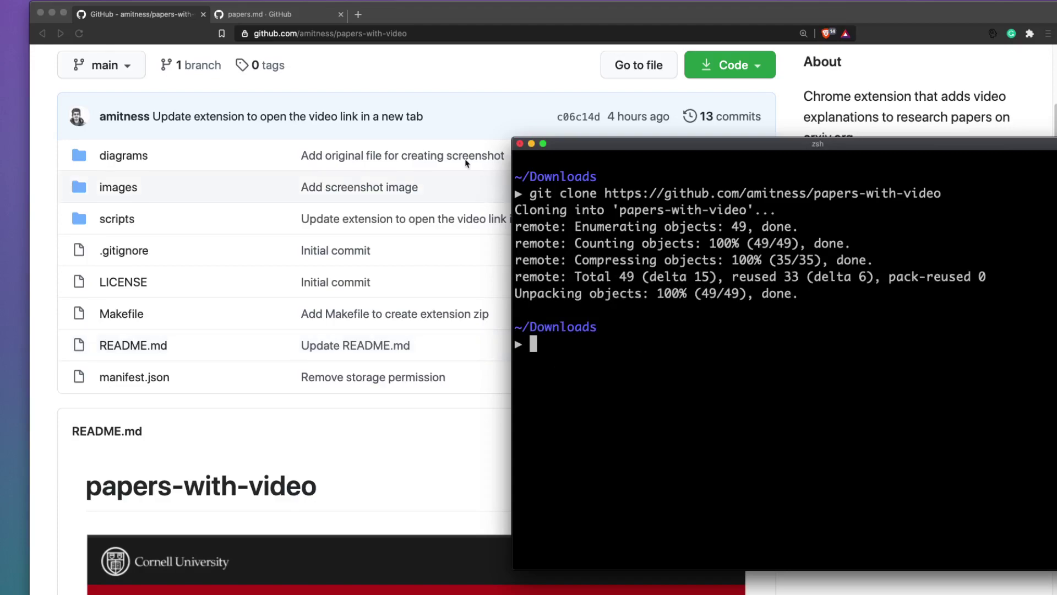
Open Brave's Extensions page from the main menu and remove the papers-with-video extension
click(486, 87)
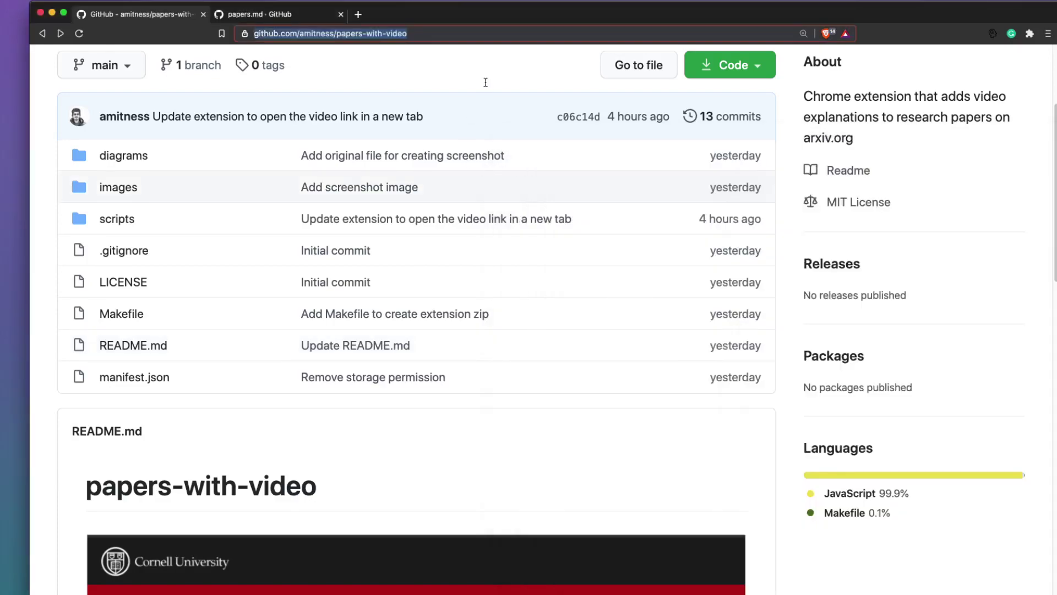
click(1049, 34)
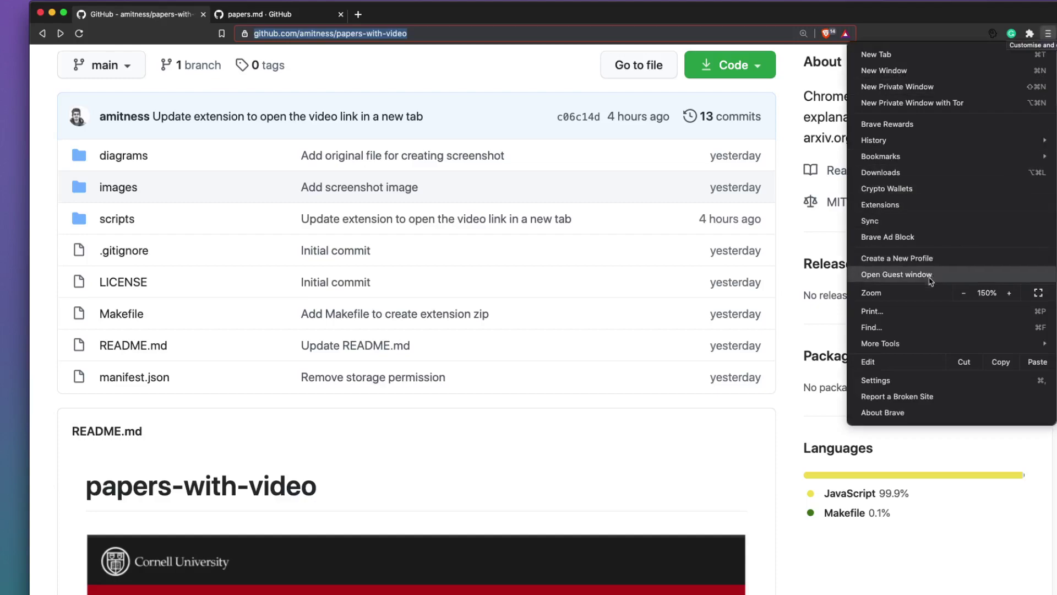
mouse_move(902, 350)
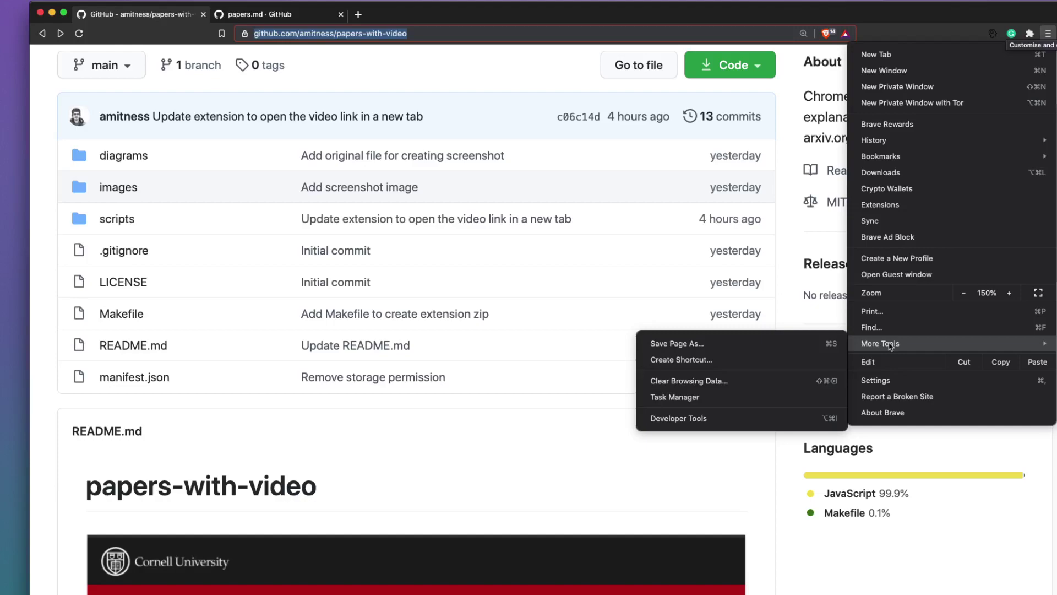
click(899, 209)
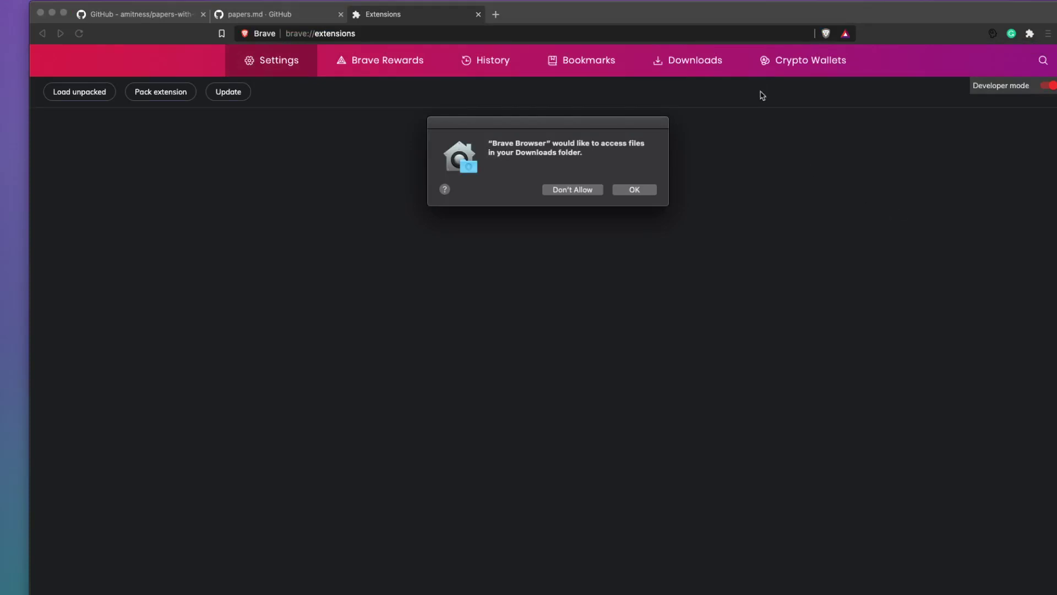
click(634, 189)
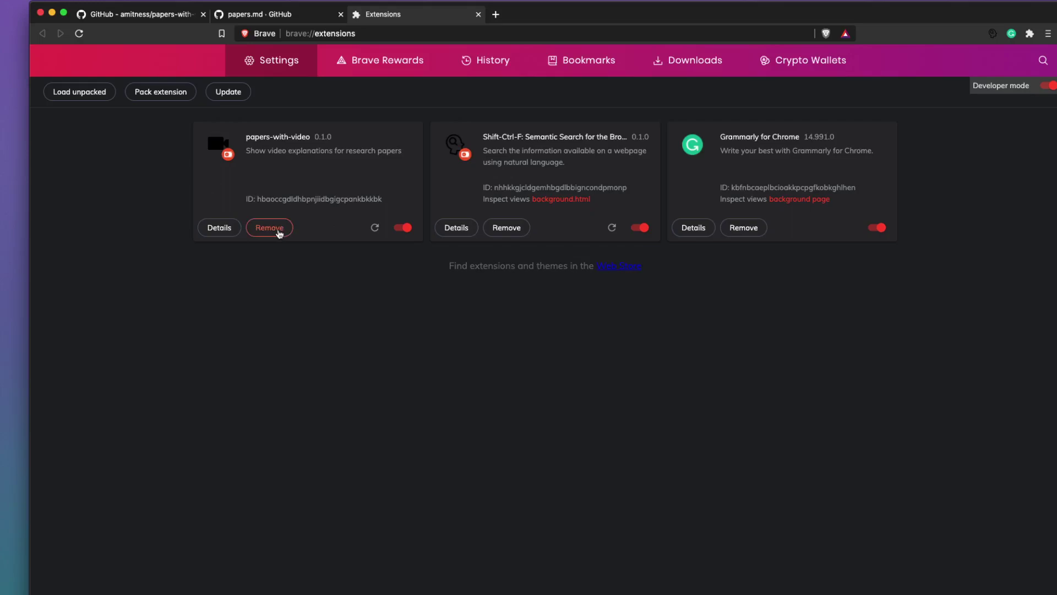
click(269, 227)
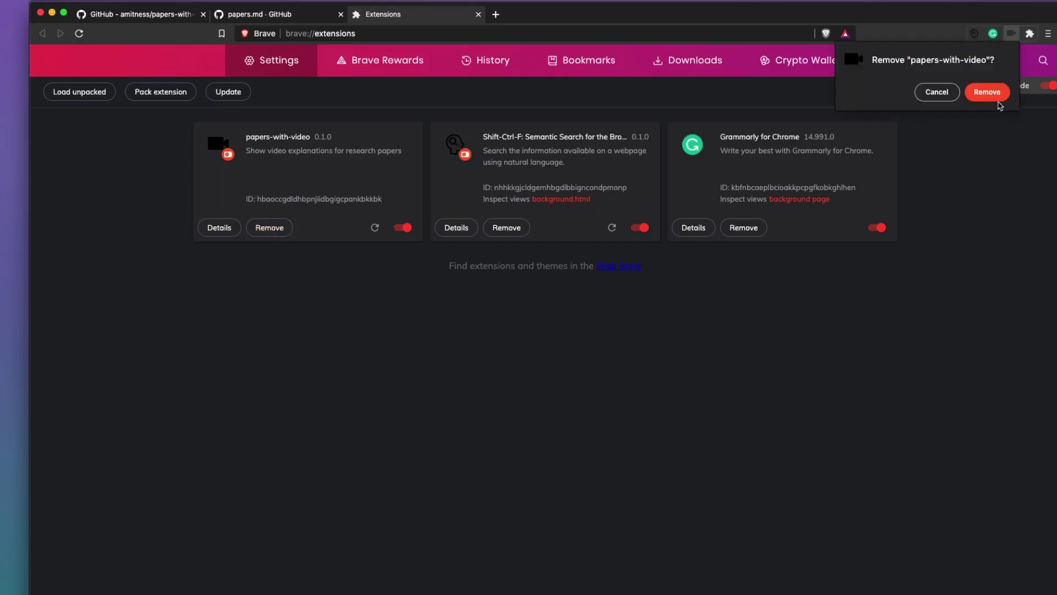
click(988, 92)
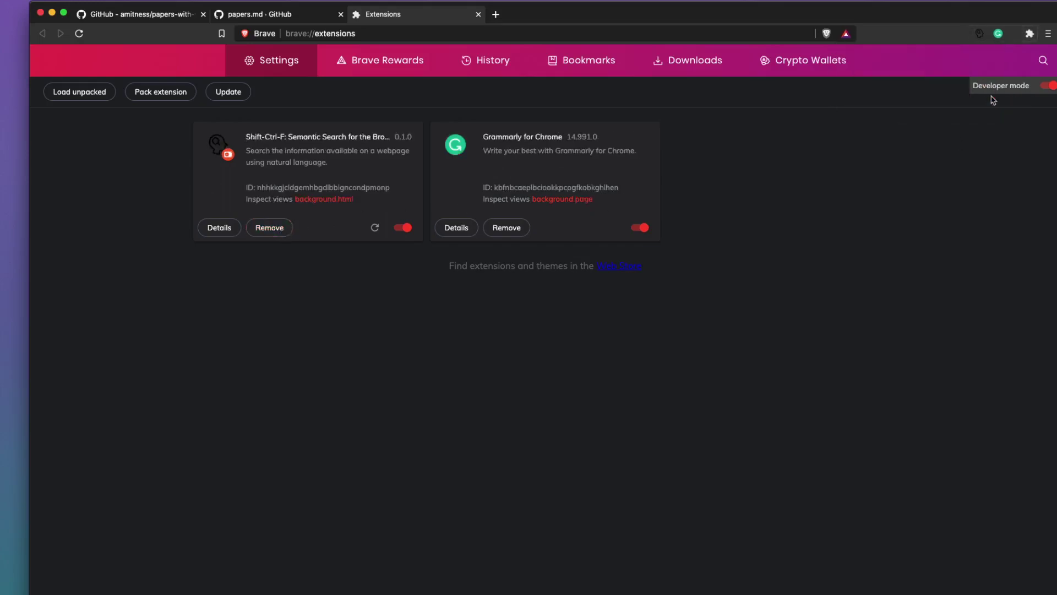
Load the cloned papers-with-video folder unpacked and turn on Allow in private in its details
click(70, 100)
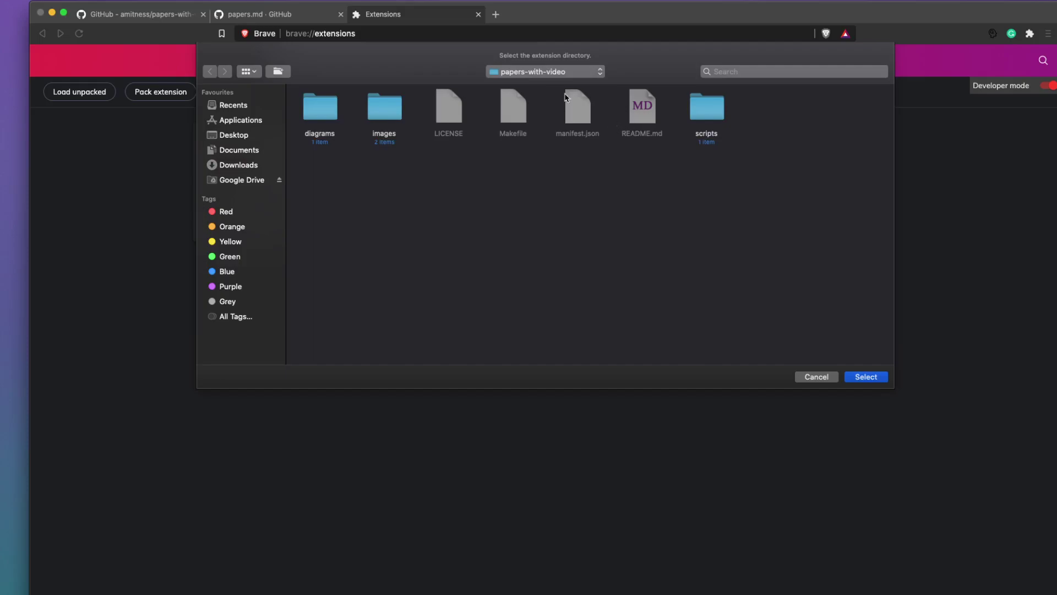
click(866, 377)
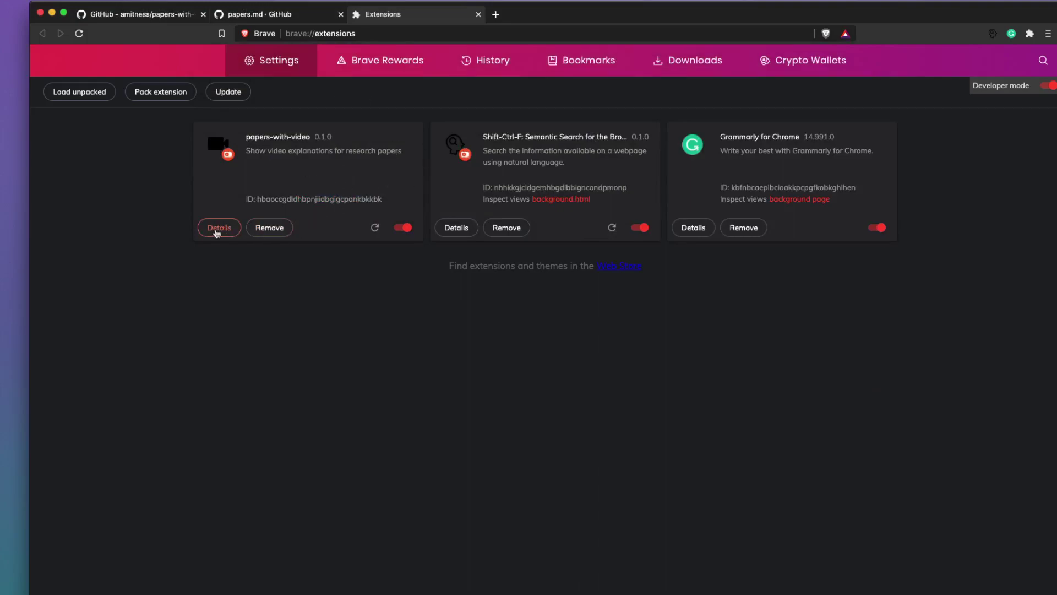
click(218, 227)
scroll(521, 295, down, 3)
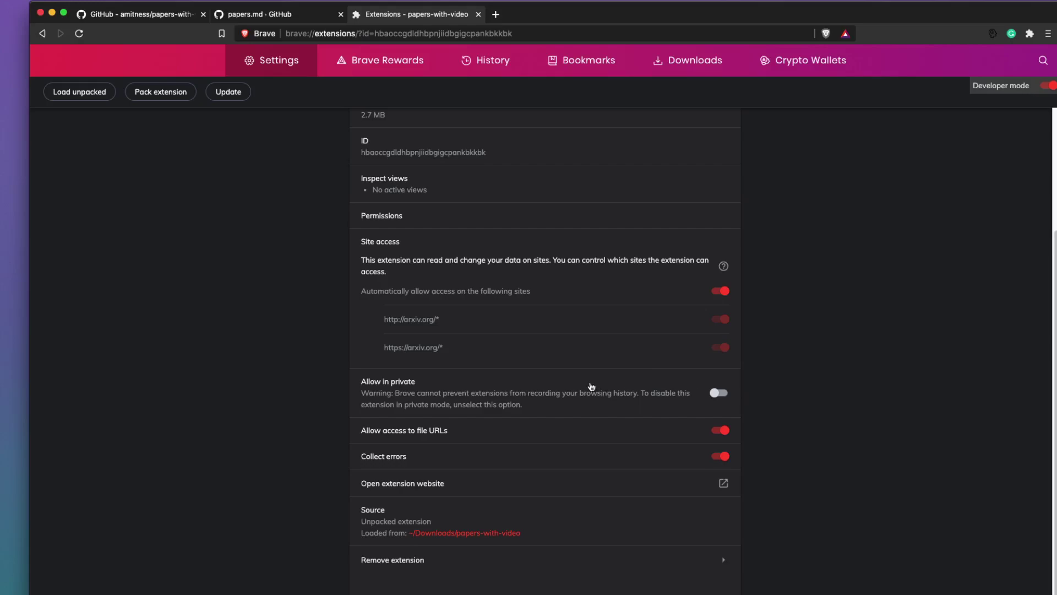
click(719, 393)
Close the Extensions tab, returning to the GitHub repository page
scroll(672, 348, up, 3)
scroll(672, 348, down, 3)
scroll(672, 348, up, 3)
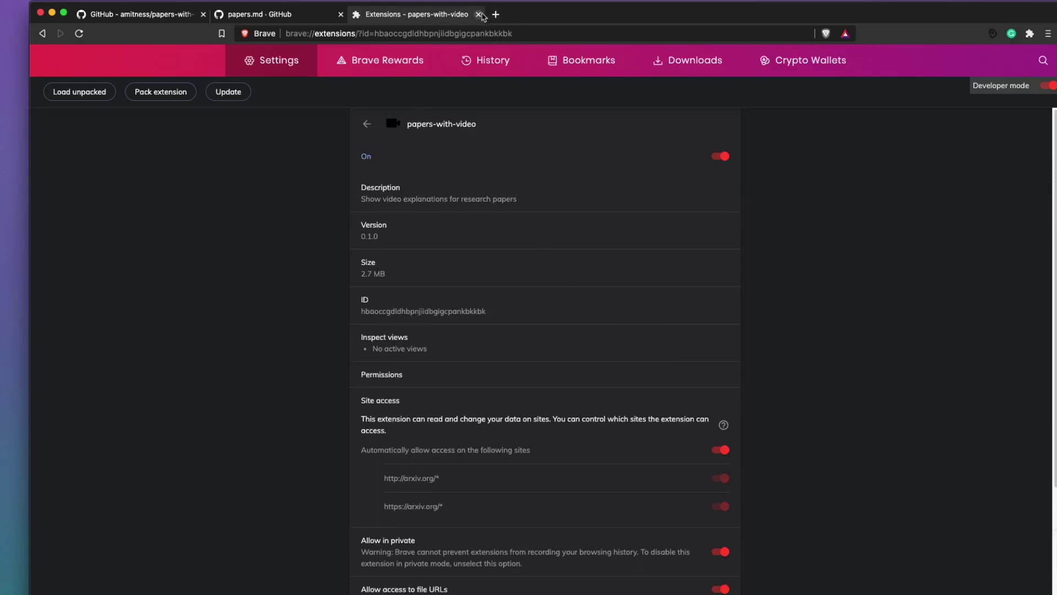
click(478, 15)
scroll(314, 206, down, 1)
Switch to the papers.md gist and scroll through its table of paper titles and arXiv links
scroll(314, 207, up, 4)
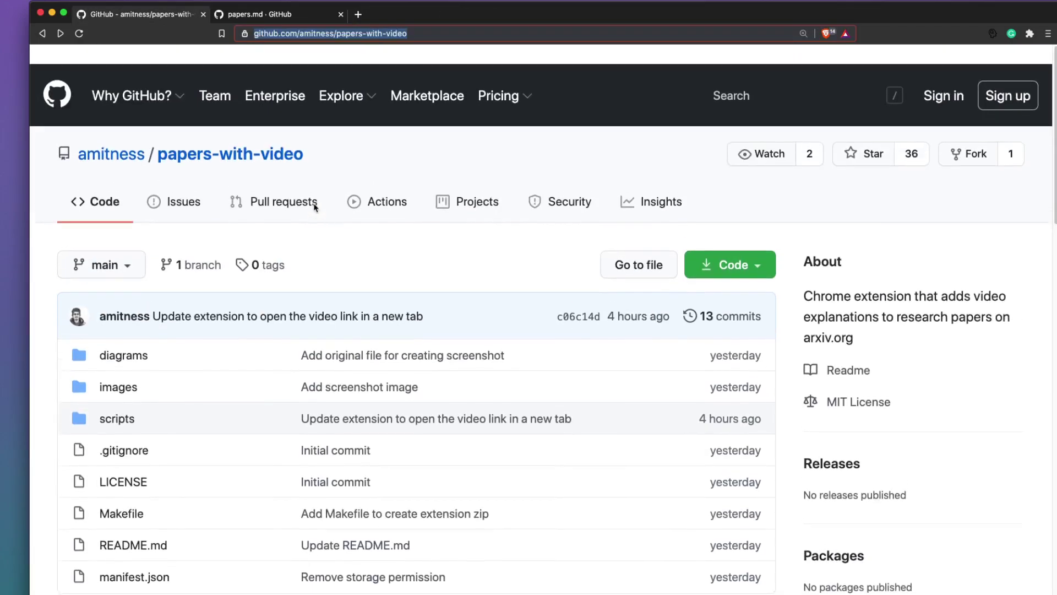
scroll(314, 206, down, 15)
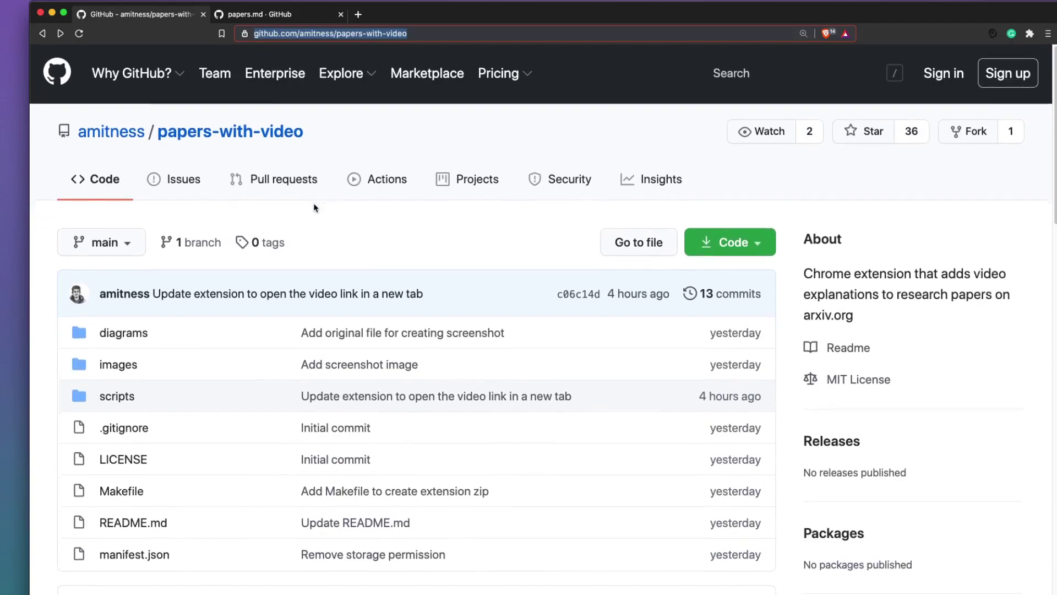
scroll(313, 206, up, 15)
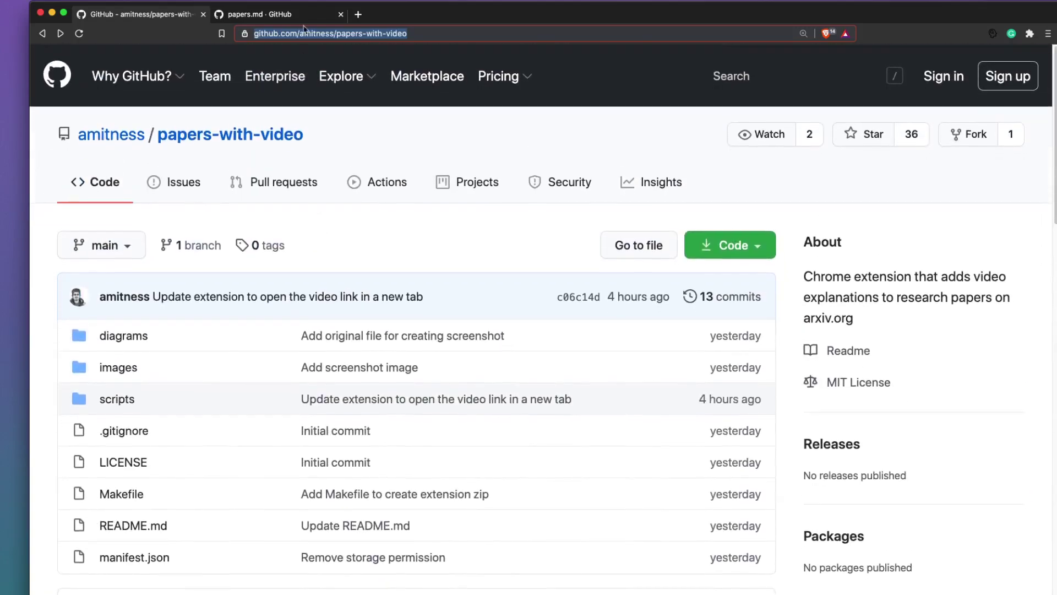
click(302, 15)
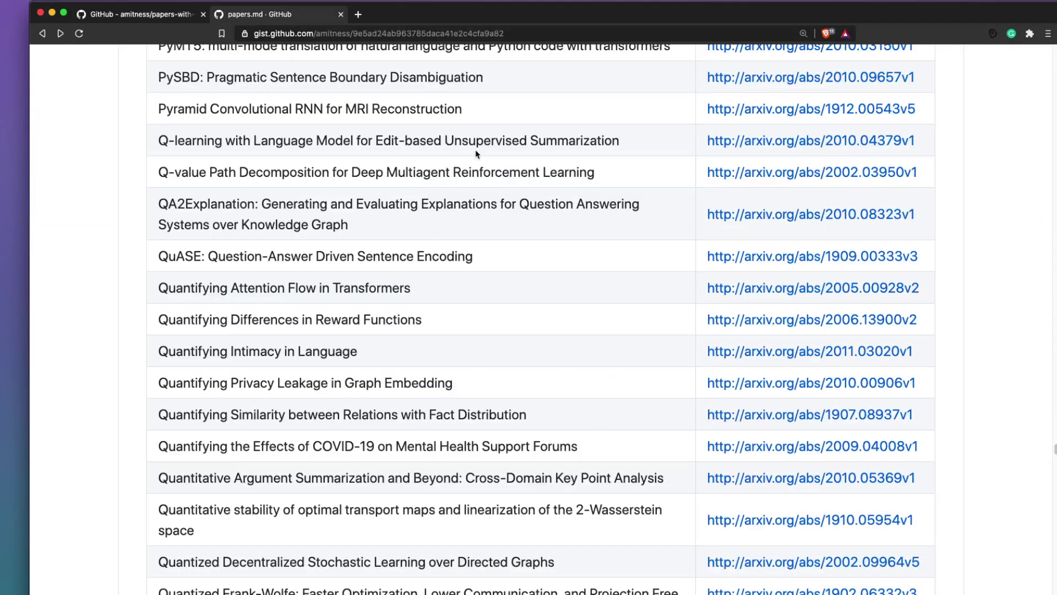
scroll(477, 154, up, 2)
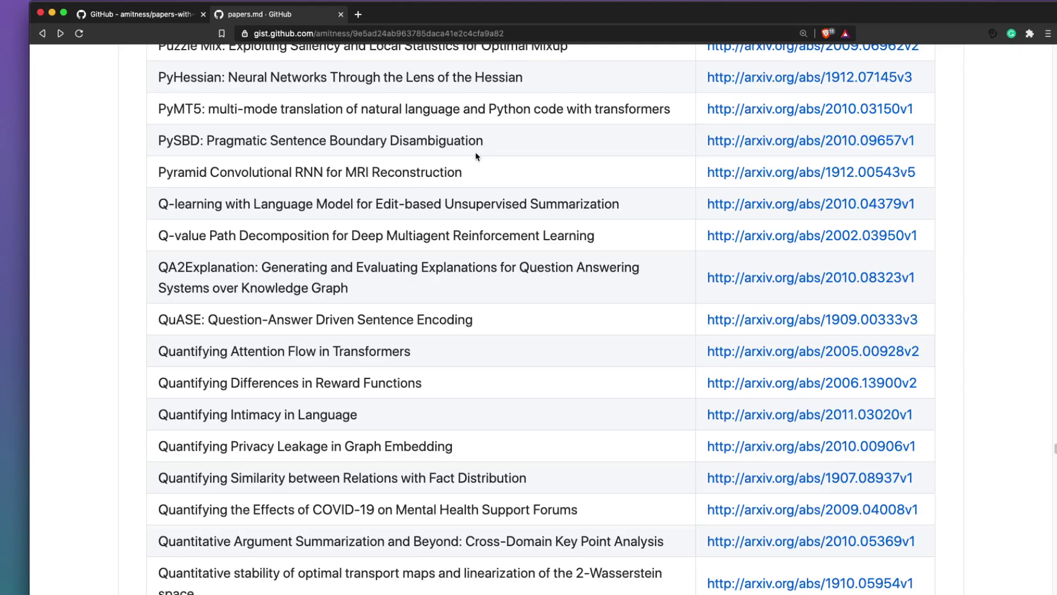
scroll(449, 316, down, 15)
scroll(449, 316, down, 20)
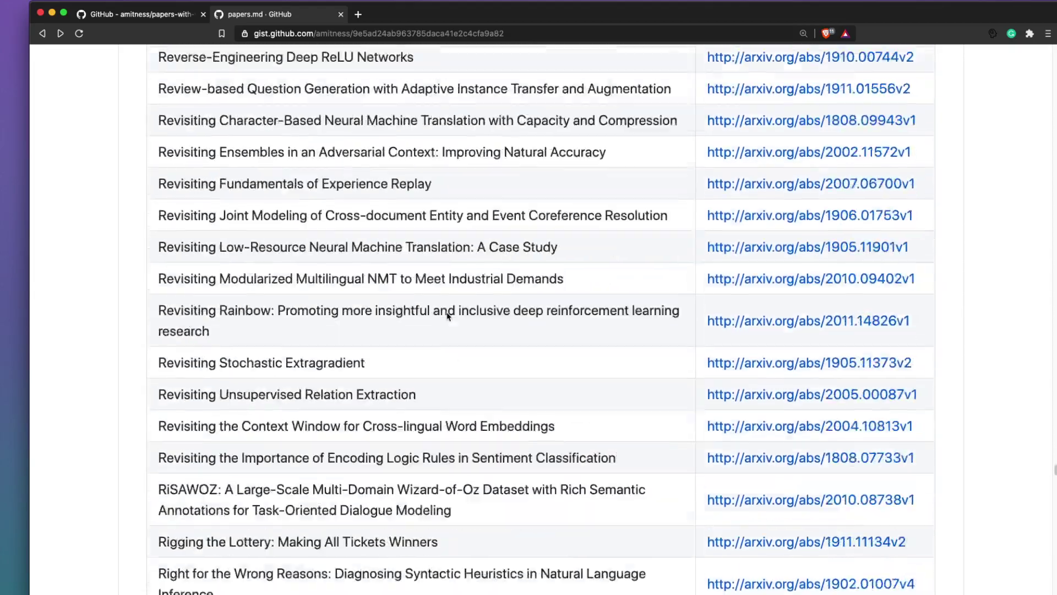
scroll(448, 316, down, 8)
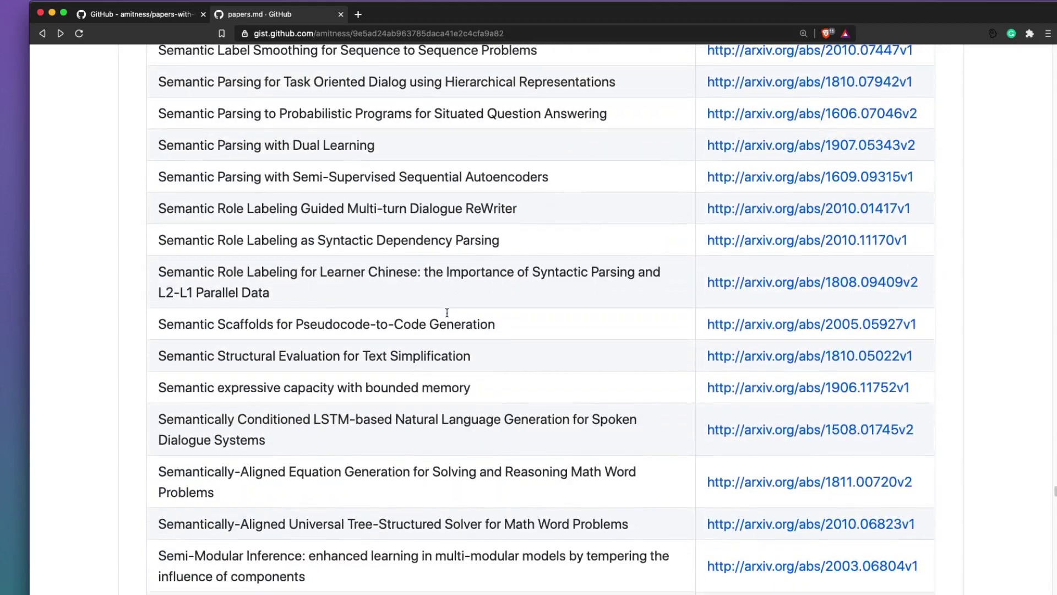
In a new tab, search DuckDuckGo for 'transformers paper', then refine it to 'transformers paper arxiv'
click(358, 14)
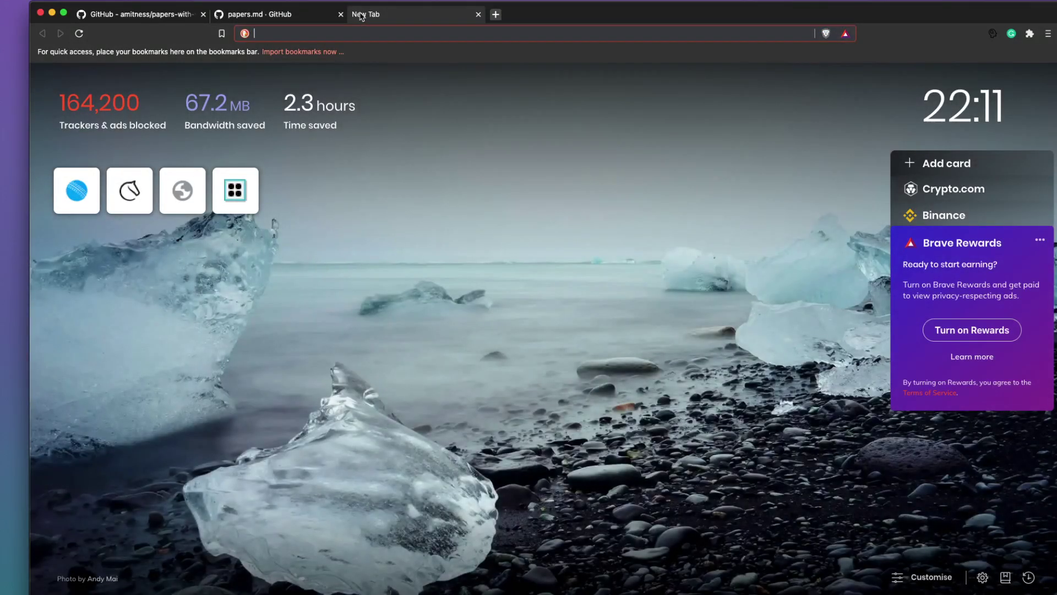
text(transformers paper)
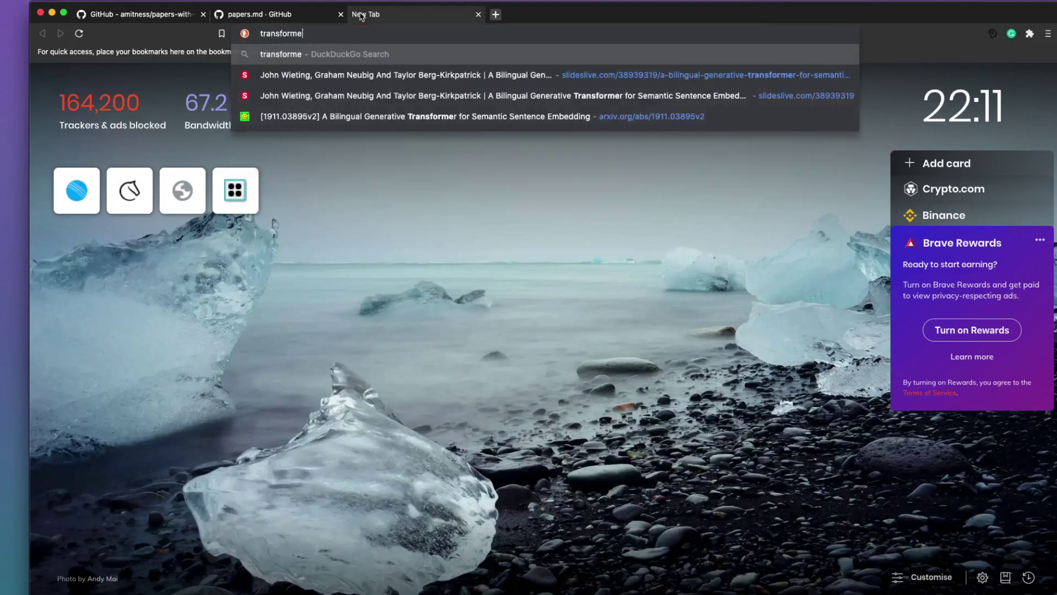
key(Return)
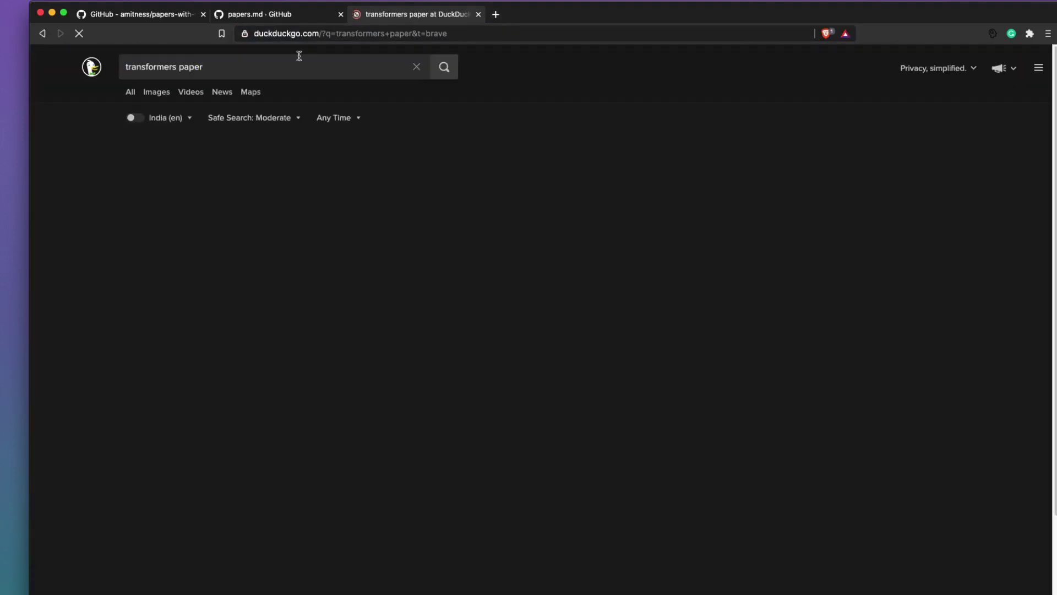
click(247, 67)
text(arxiv)
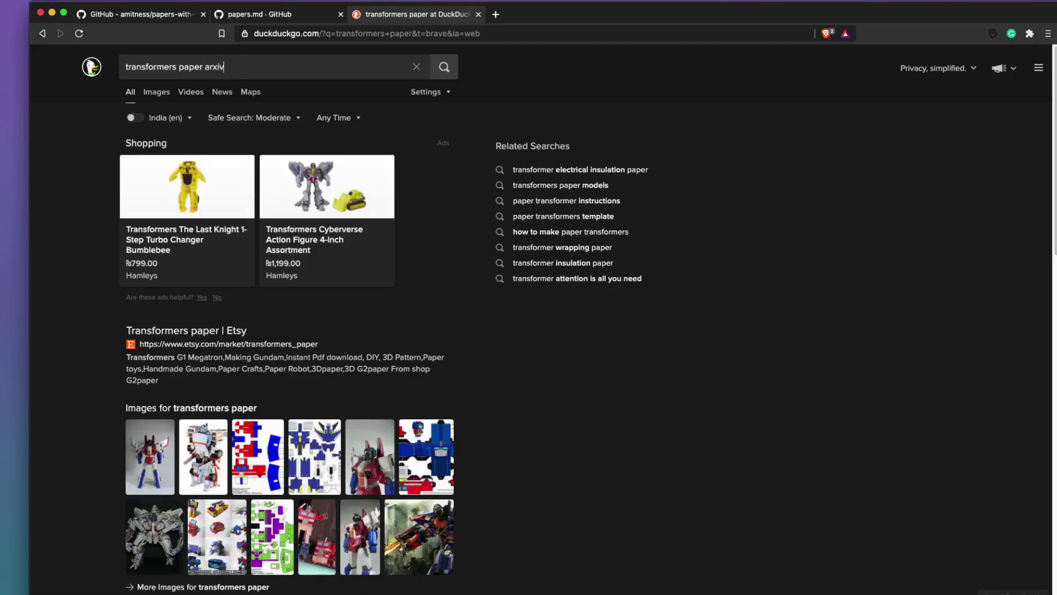
key(Return)
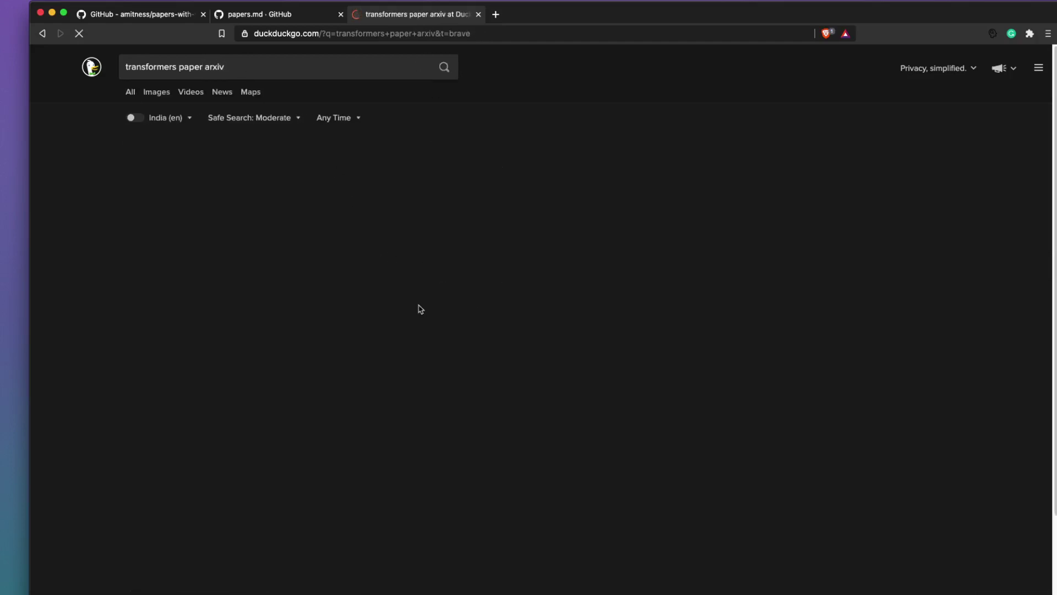
Open the top result, arXiv's 'An Image is Worth 16x16 Words', then return to papers.md
click(309, 148)
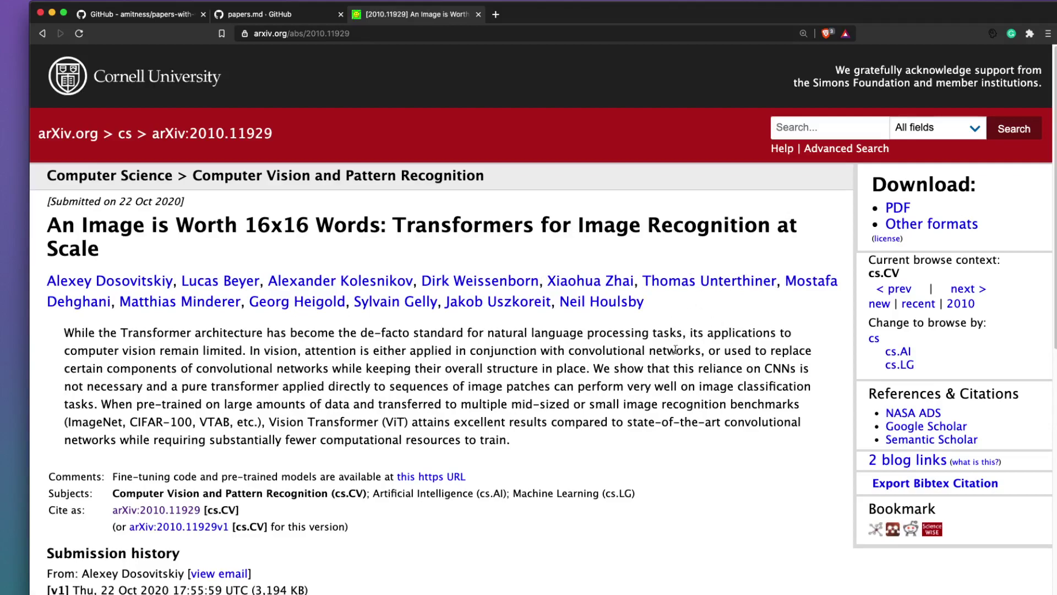
click(269, 22)
scroll(407, 236, down, 10)
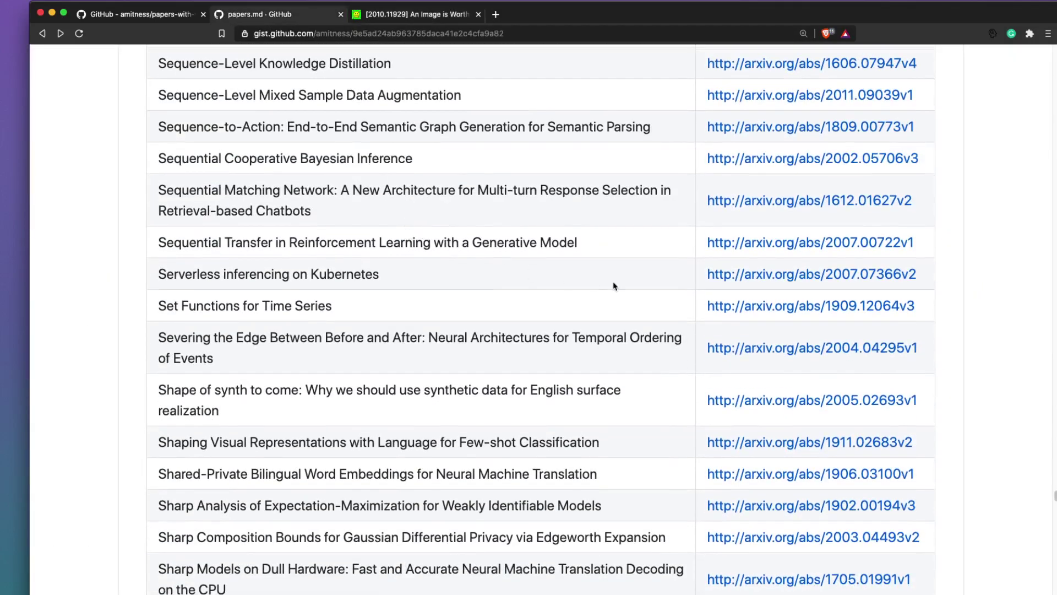
Open the 'Set Functions for Time Series' paper (1909.12064v3) on arXiv in a new tab
super+click(749, 307)
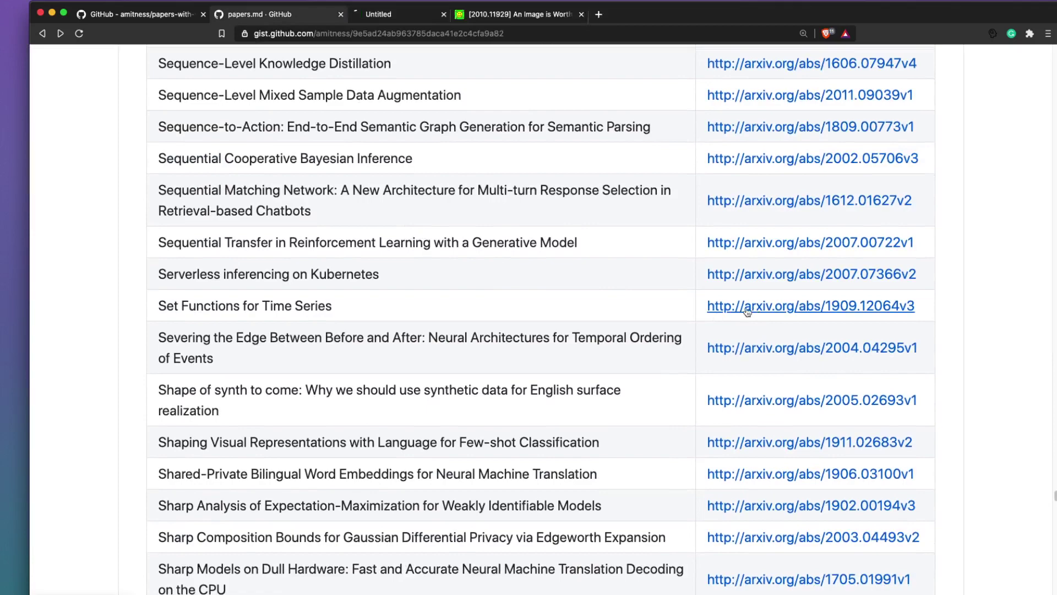
click(385, 14)
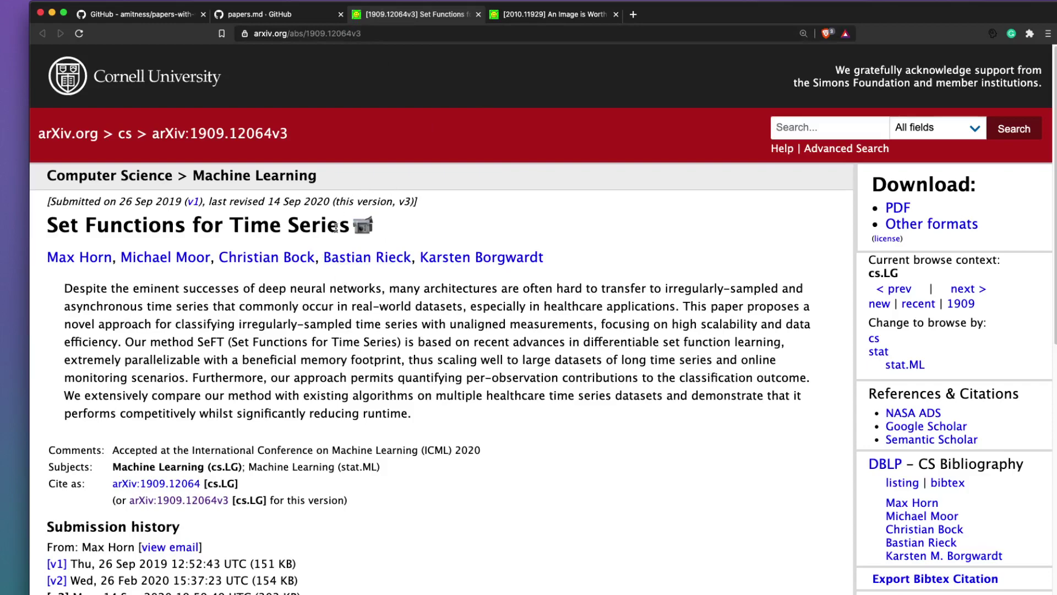
drag(109, 224, 312, 240)
click(344, 243)
Confirm the title's video icon opens the SlidesLive talk, then close it and return to the repository
click(360, 227)
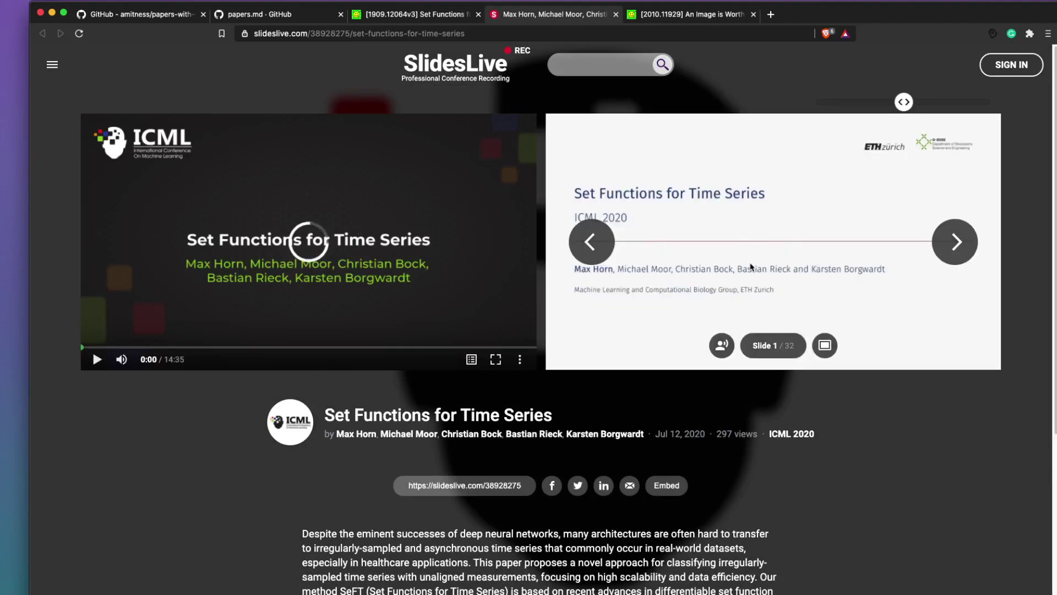
key(super+w)
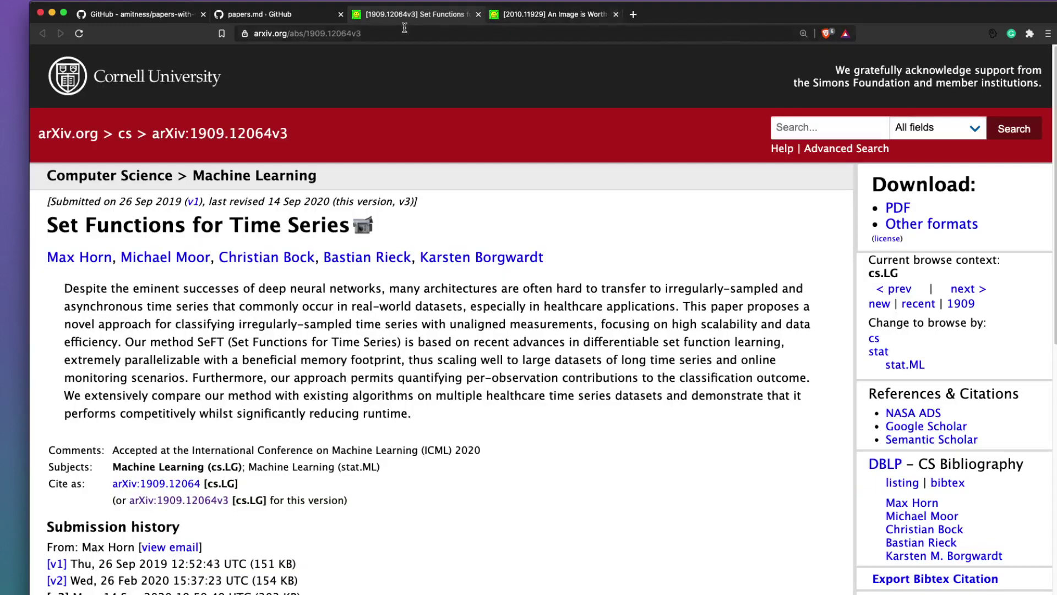
click(139, 15)
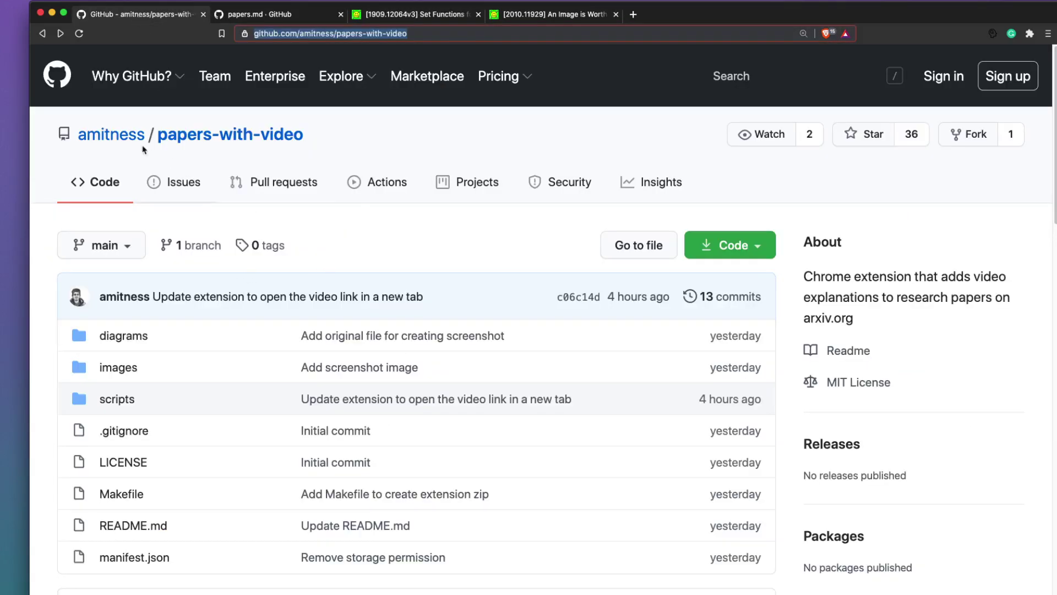
Scroll the papers-with-video README to Manual Installation: chrome://extensions, developer mode, load unpacked
mouse_move(121, 135)
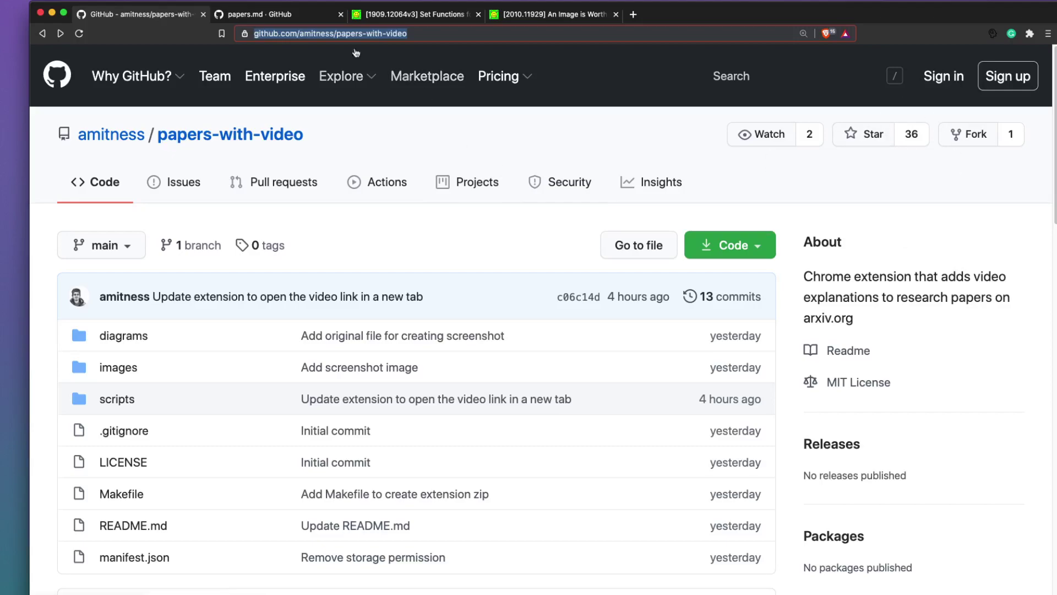
click(289, 15)
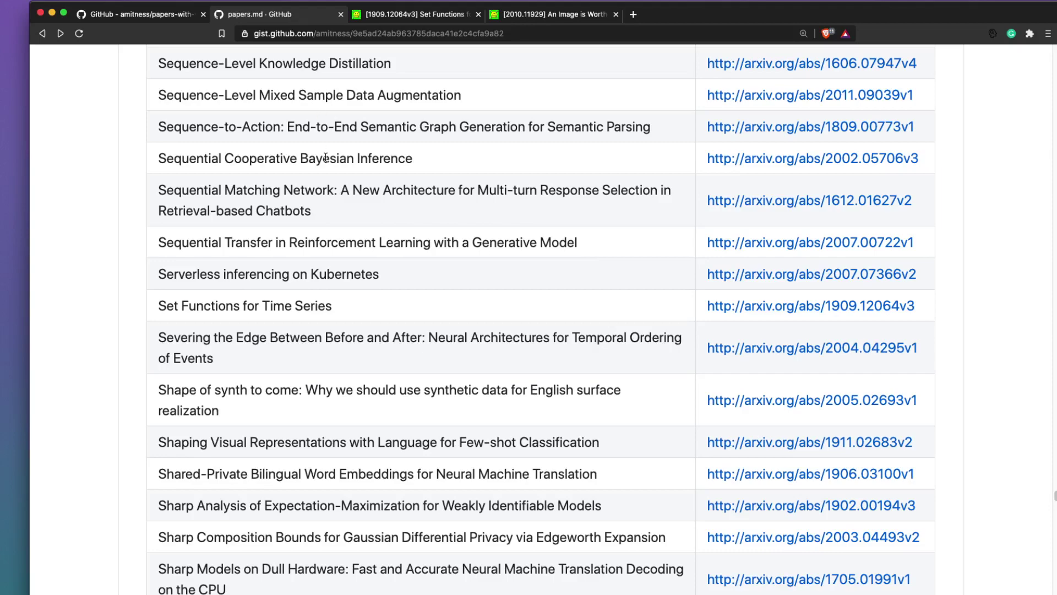
click(151, 15)
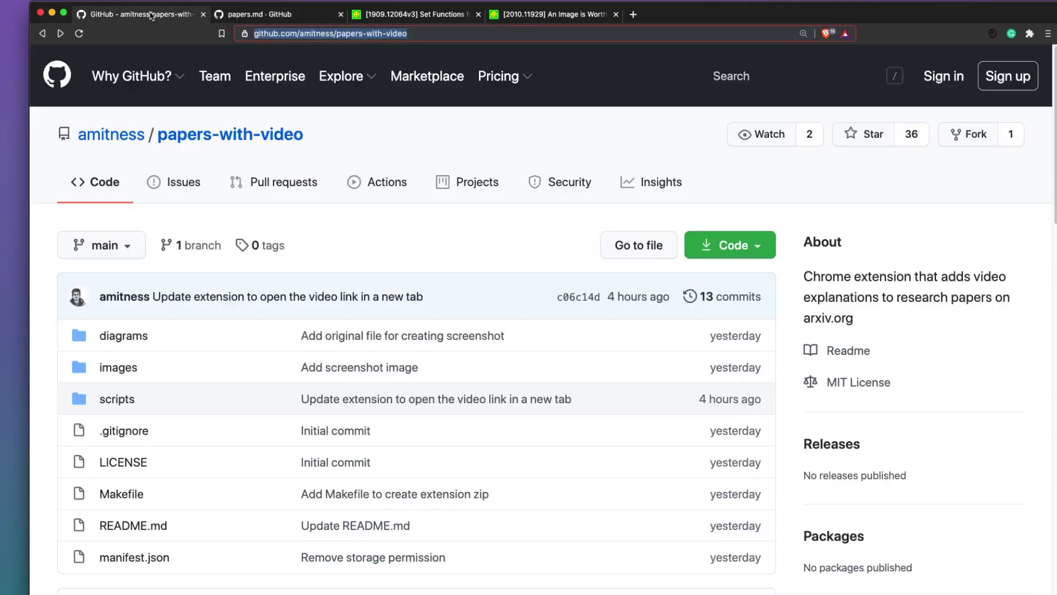
scroll(460, 272, down, 12)
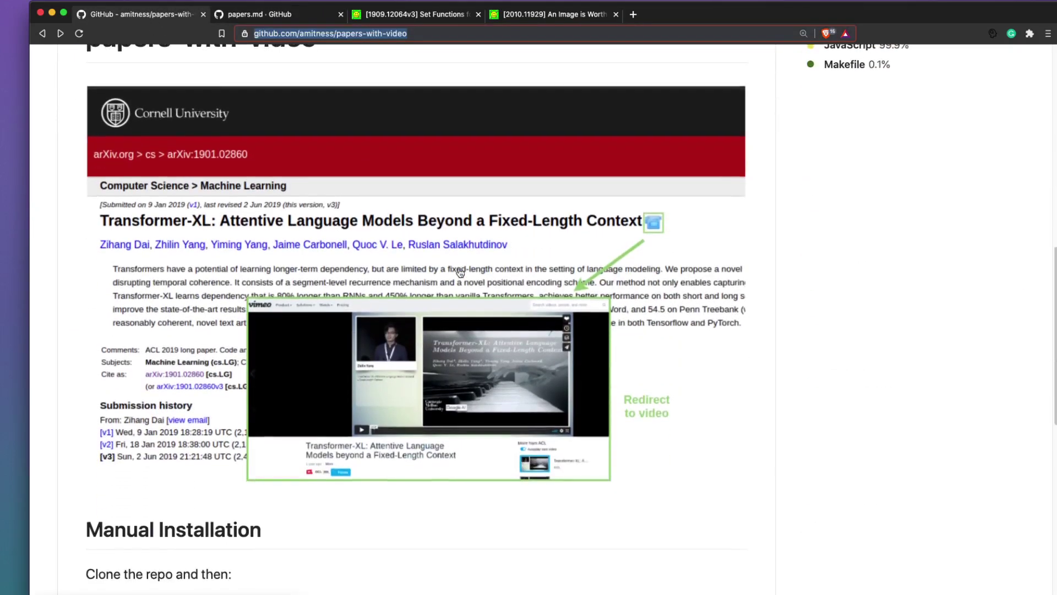
scroll(460, 272, down, 2)
scroll(461, 272, up, 2)
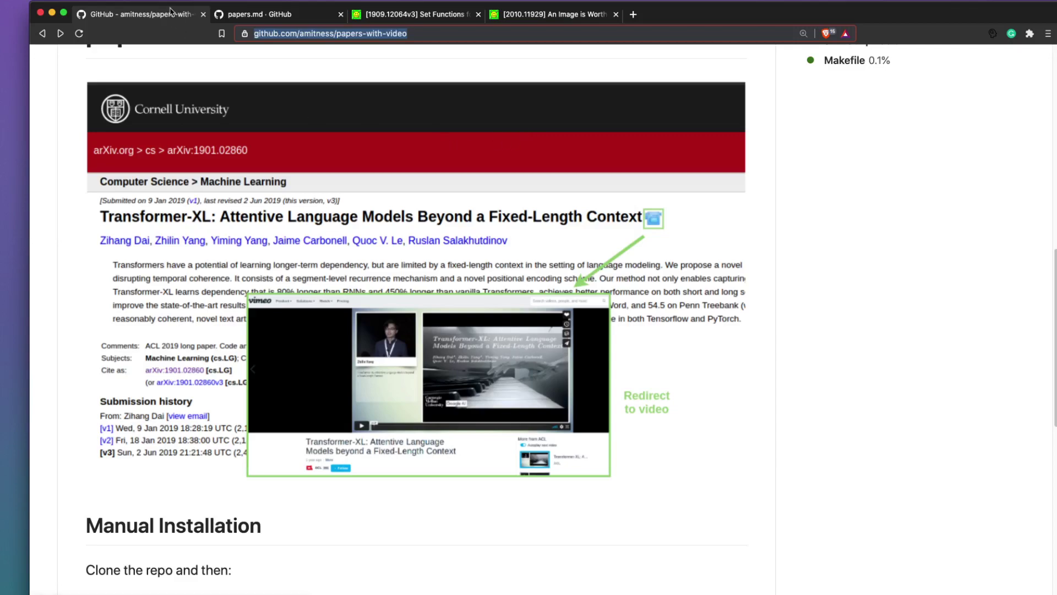
scroll(266, 132, up, 20)
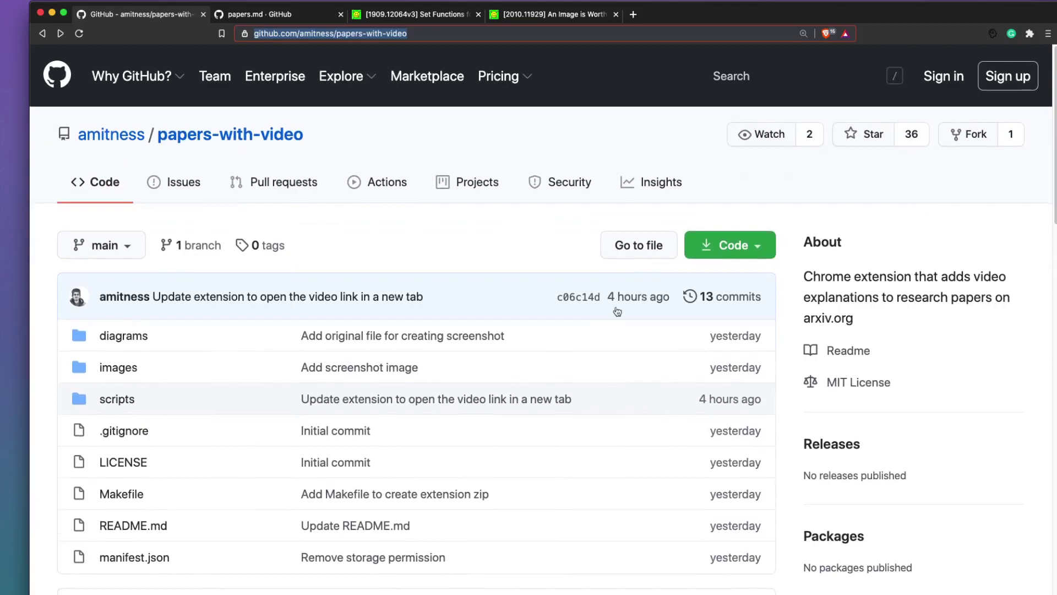
scroll(596, 326, down, 15)
scroll(596, 326, down, 2)
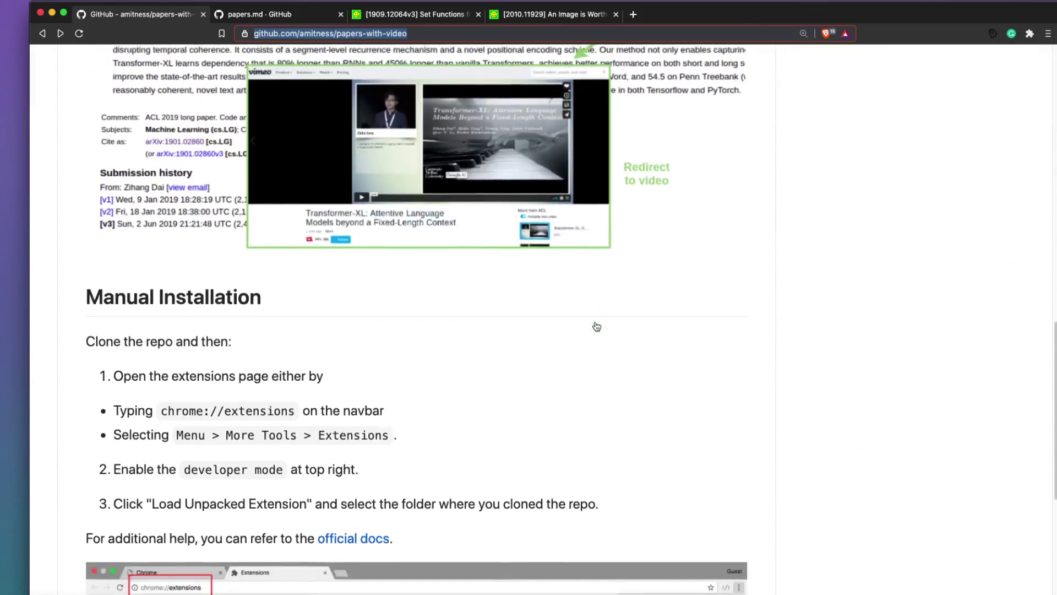